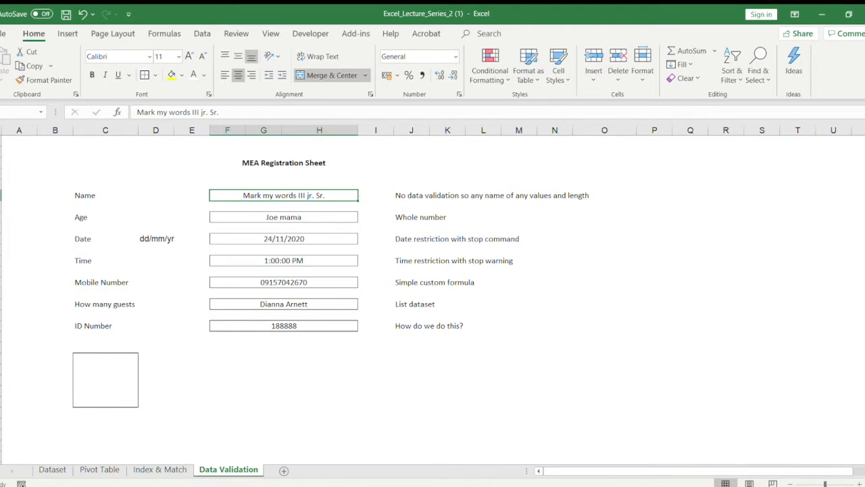
Step: Enter sample characters j, 2, * and HF&Q#YRQ# in the blank cells between the sheet title and the Name entry
left_click(97, 172)
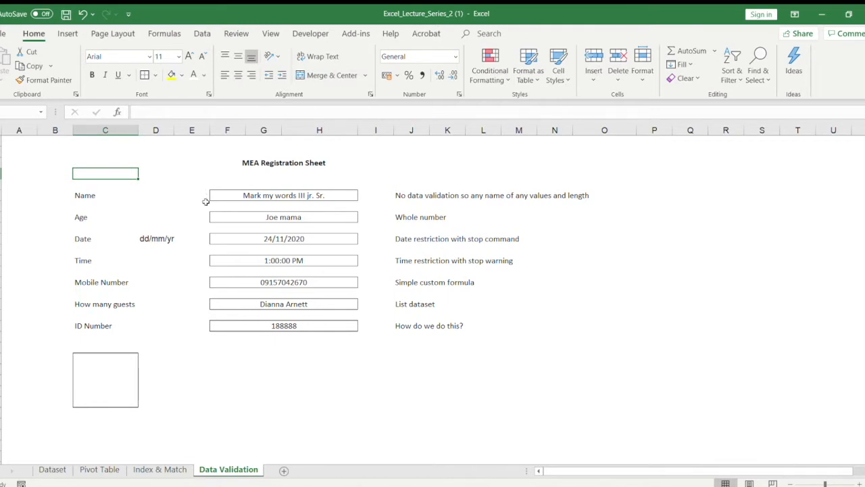
key("Right")
key("Right")
key("Right")
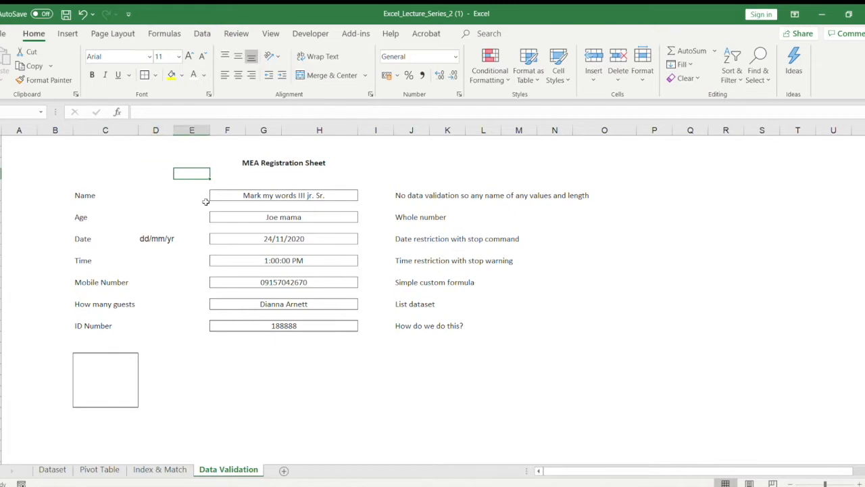
key("Down")
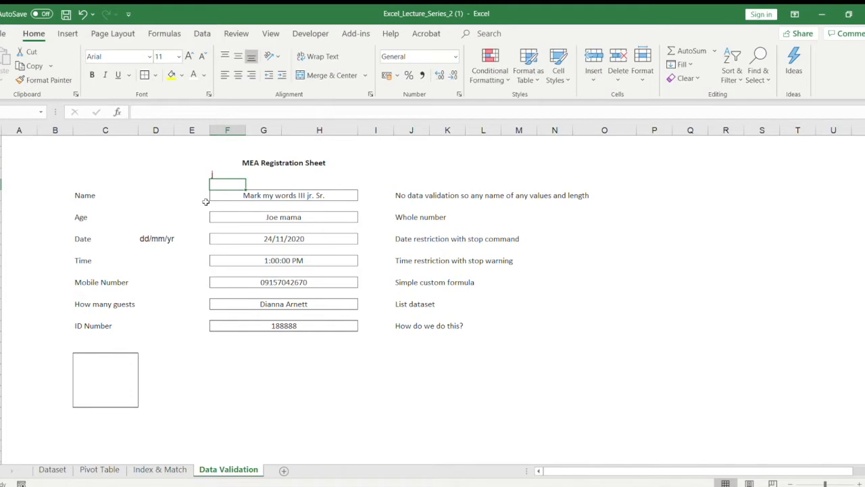
type("2")
key("Right")
type("*")
key("Right")
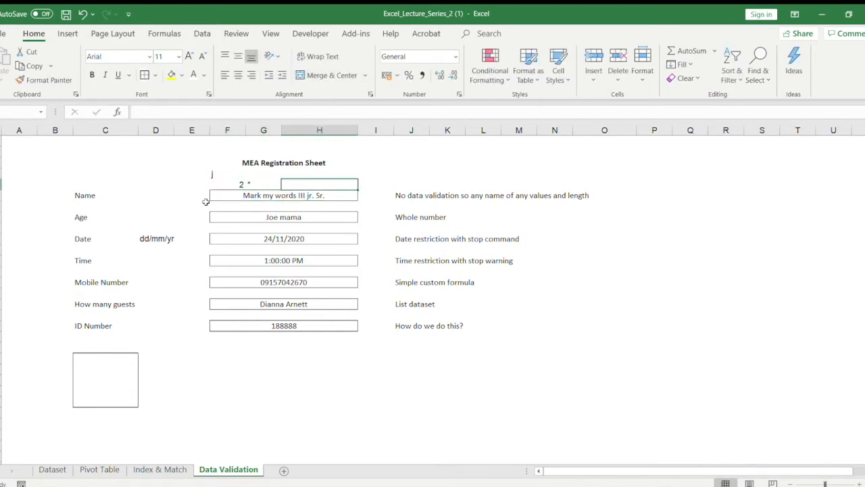
type("HF&Q#YRQ#")
key("Return")
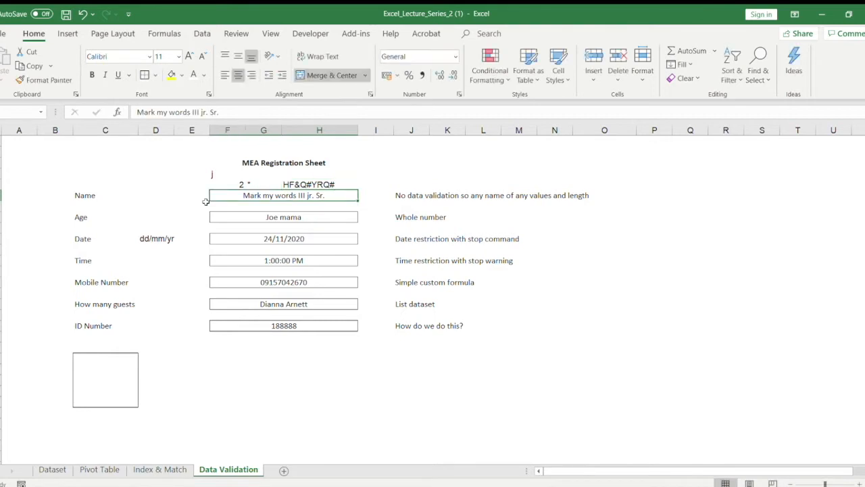
Step: Clear the sample characters from the cells above the Name entry
left_click_drag(202, 174, 327, 184)
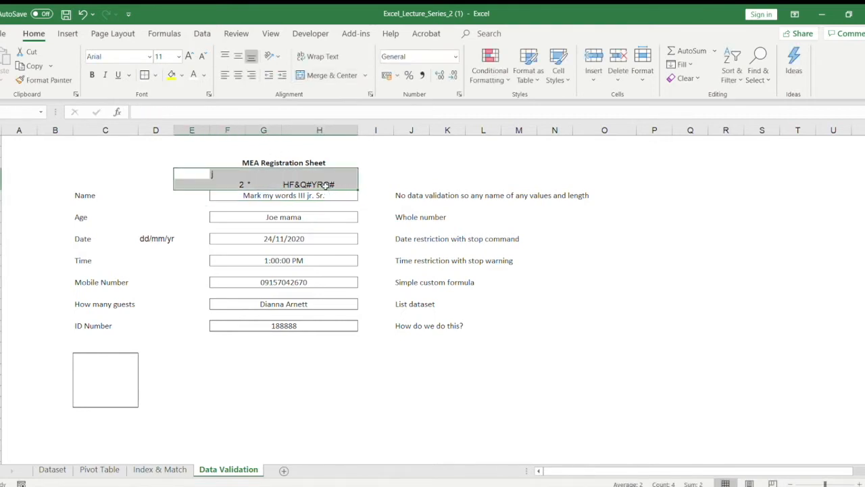
key("Delete")
left_click(244, 238)
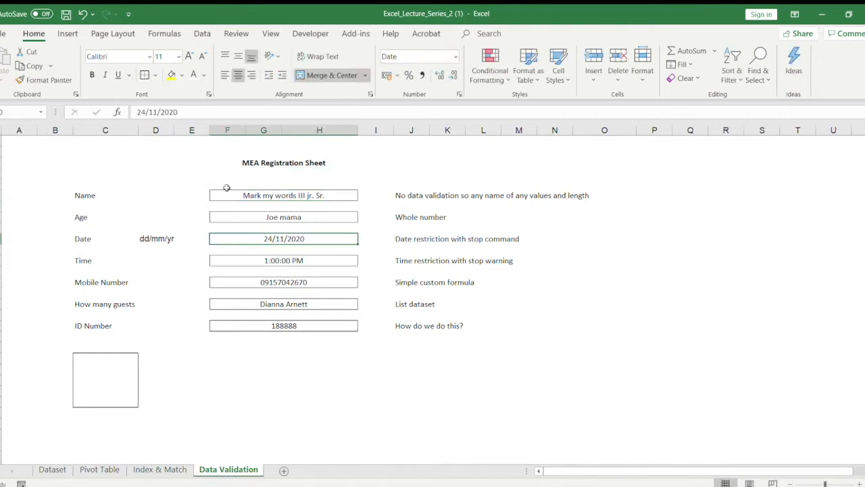
left_click(226, 187)
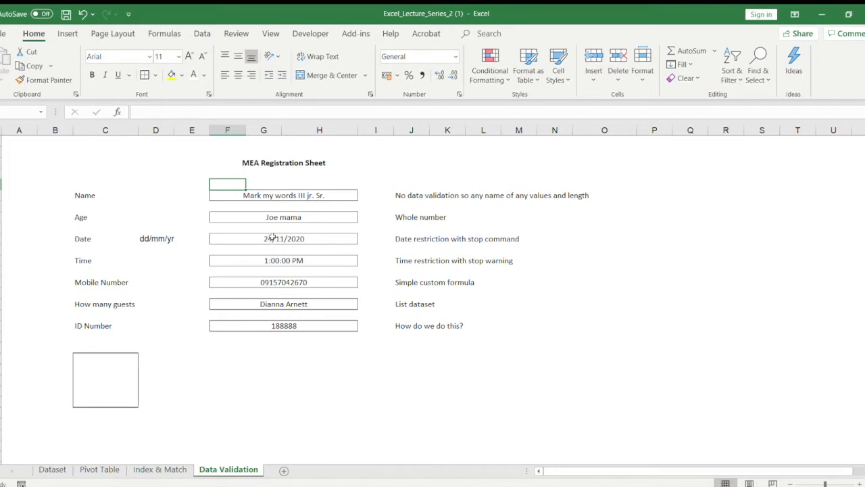
left_click(248, 185)
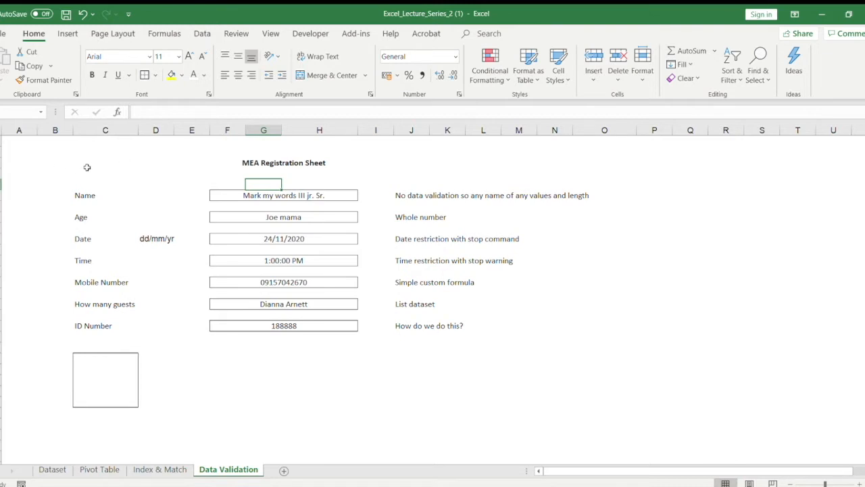
Step: Review the registration form and its field labels from Name down to How many guests
mouse_move(86, 166)
left_mouse_down()
mouse_move(309, 218)
mouse_move(489, 301)
left_mouse_up()
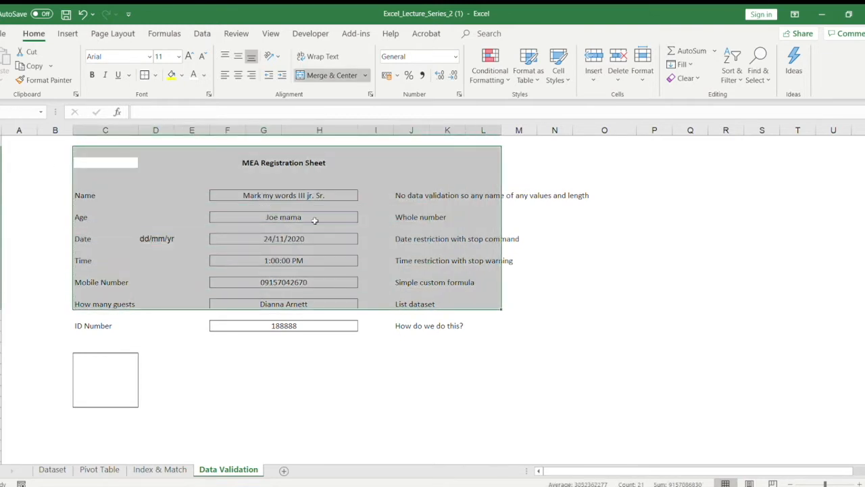
left_click(169, 169)
left_click(100, 183)
key("Down")
key("Down")
key("Down")
key("Down")
key("Down")
key("Down")
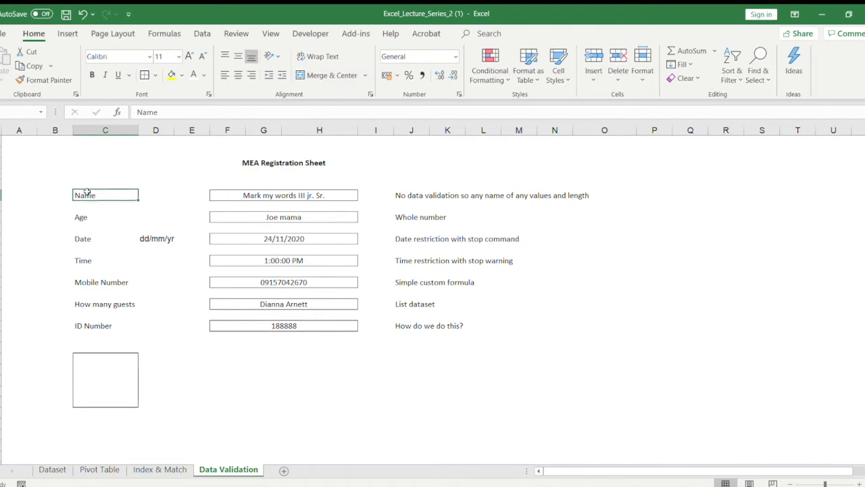
key("Down")
key("Down")
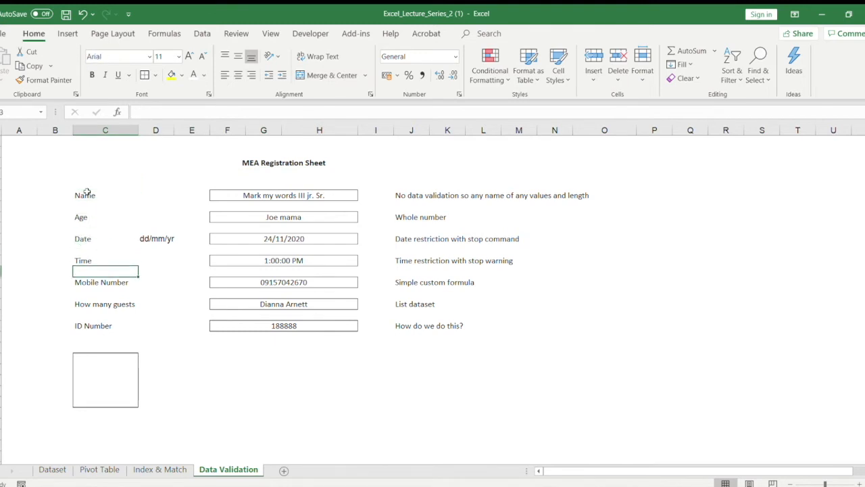
key("Up")
key("Down")
key("Down")
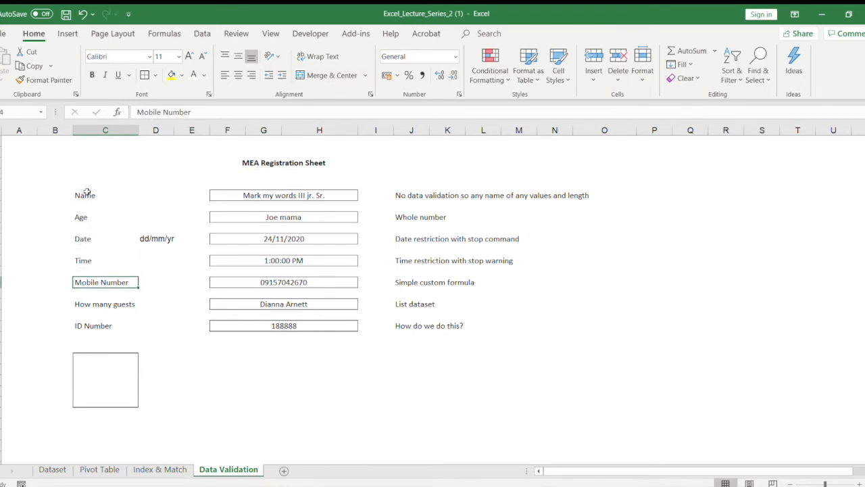
key("Down")
key("Up")
key("Up")
key("Up")
key("Up")
key("Up")
key("Up")
key("Down")
key("Down")
key("Down")
key("Up")
key("Up")
key("Up")
key("Down")
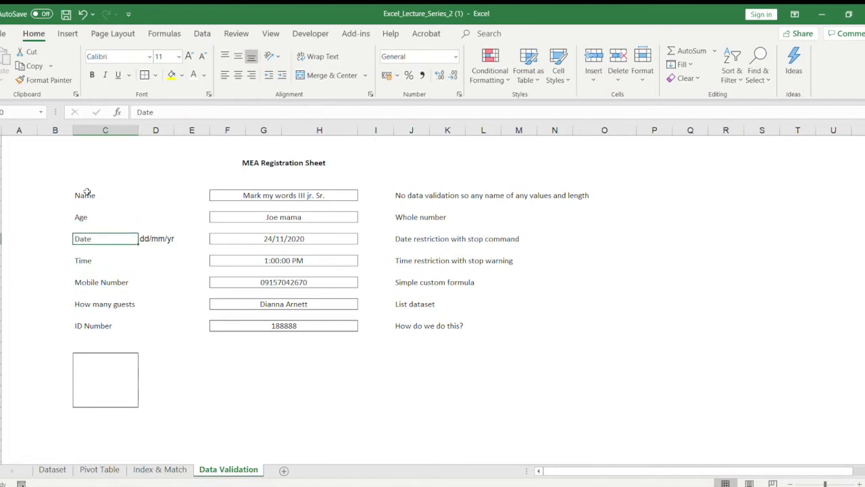
key("Down")
key("Down")
key("Down")
key("Down")
key("Down")
key("Down")
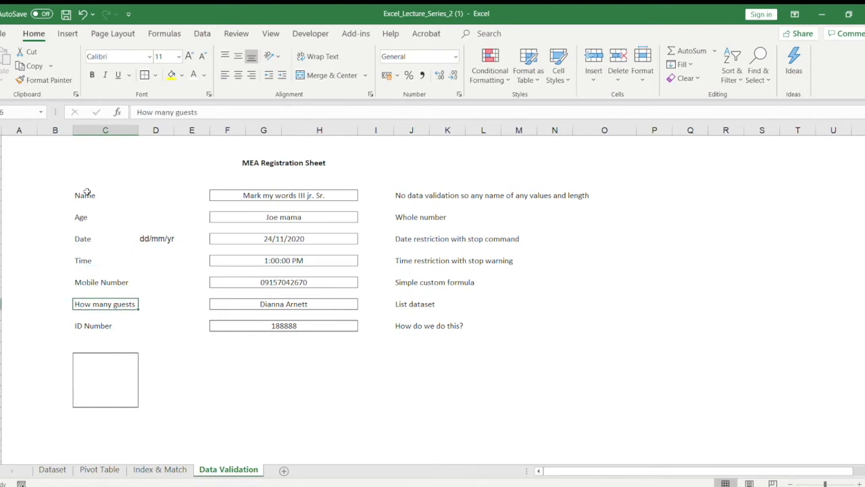
Step: Replace the "How many guests" label with "Names of guests"
key("Right")
key("Right")
key("Right")
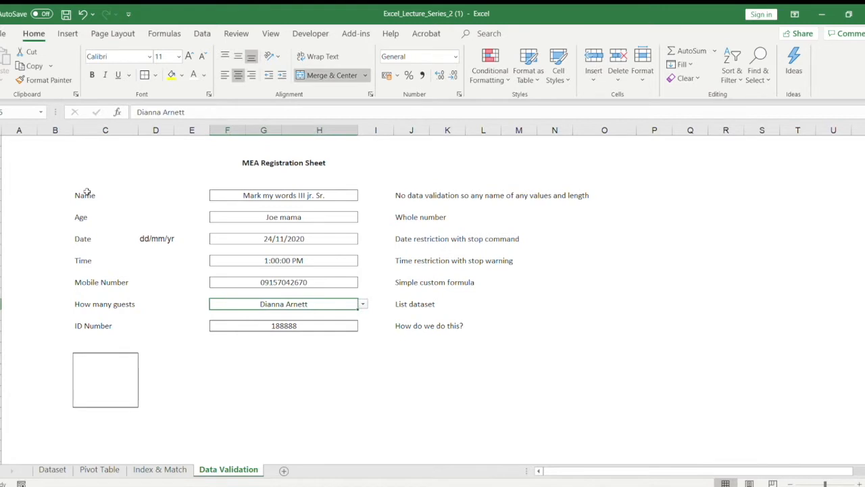
key("Left")
key("Left")
key("Left")
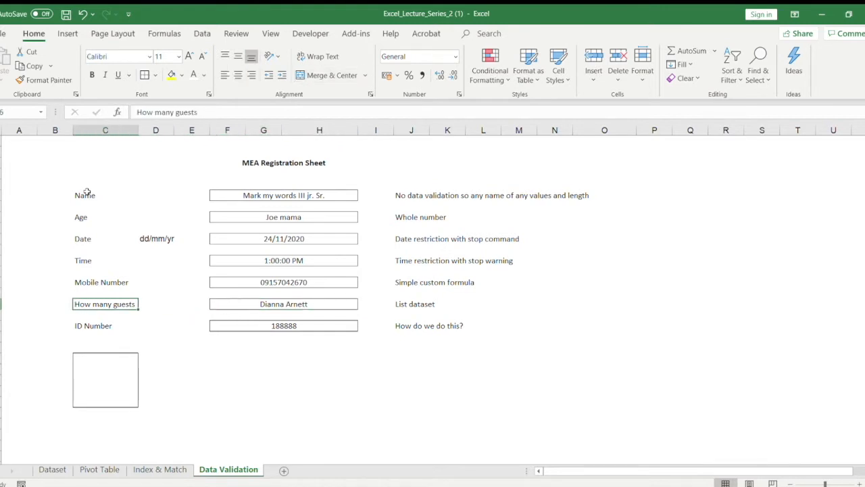
key("Right")
key("Right")
key("Right")
key("Left")
key("Left")
key("Left")
type("Name")
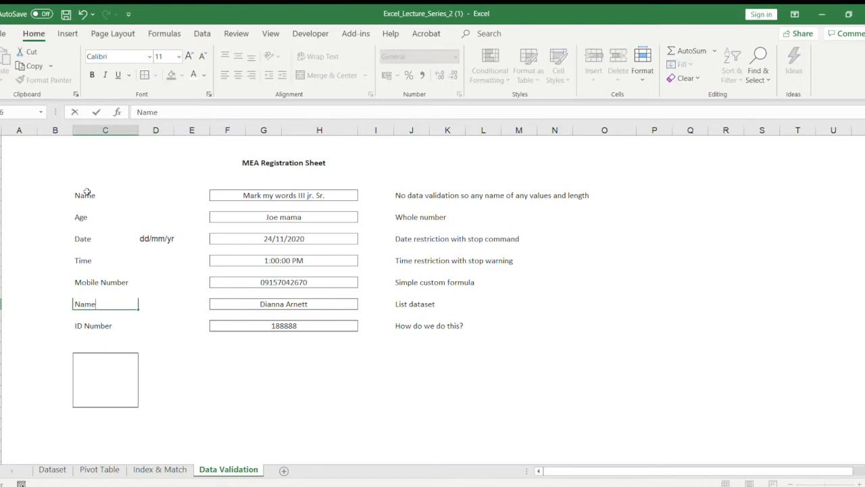
type("s of guests")
key("Return")
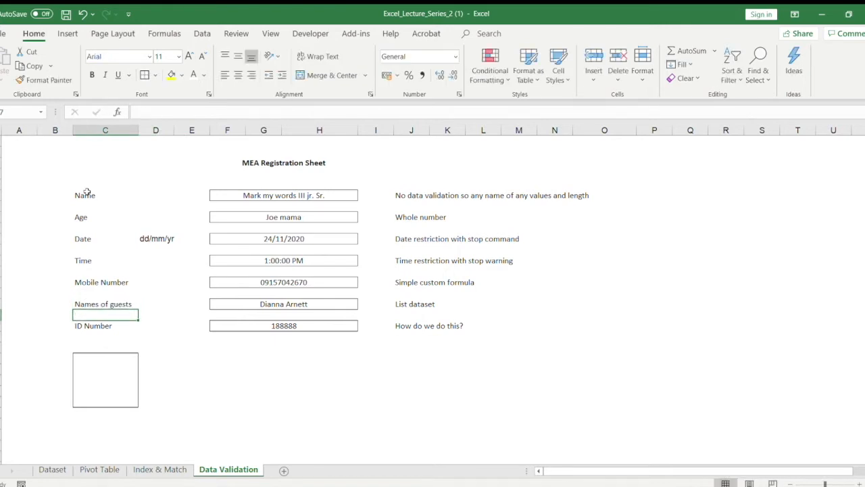
Step: Examine the Name entry and the validation note beside it
key("Up")
key("Up")
key("Up")
key("Up")
key("Up")
key("Up")
key("Up")
key("Up")
key("Up")
key("Up")
key("Up")
key("Up")
key("Up")
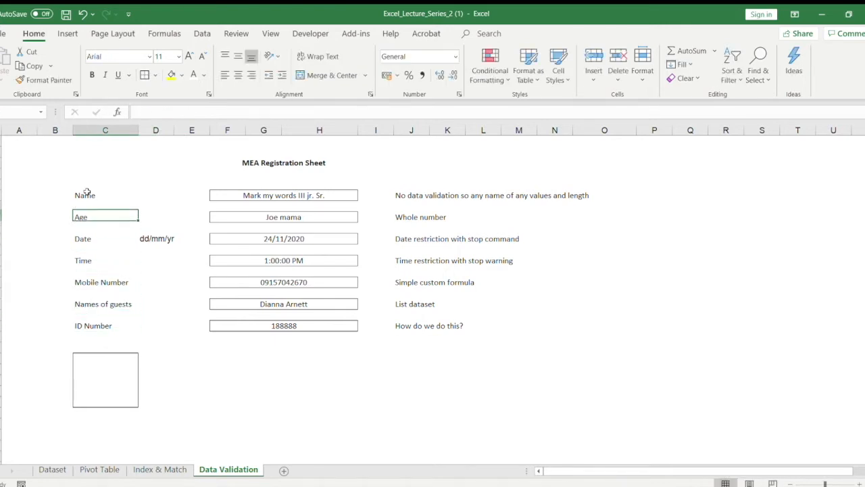
key("Right")
key("Right")
key("Right")
key("Down")
key("Up")
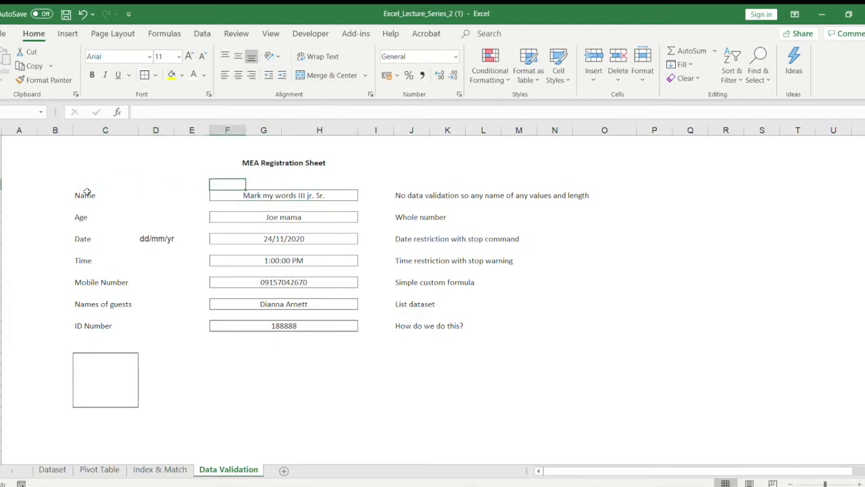
left_click(224, 195)
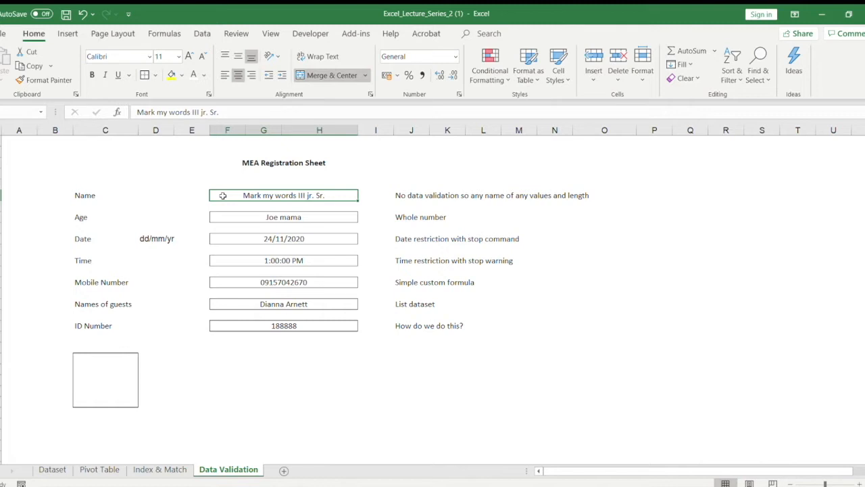
left_click(274, 180)
left_click(273, 195)
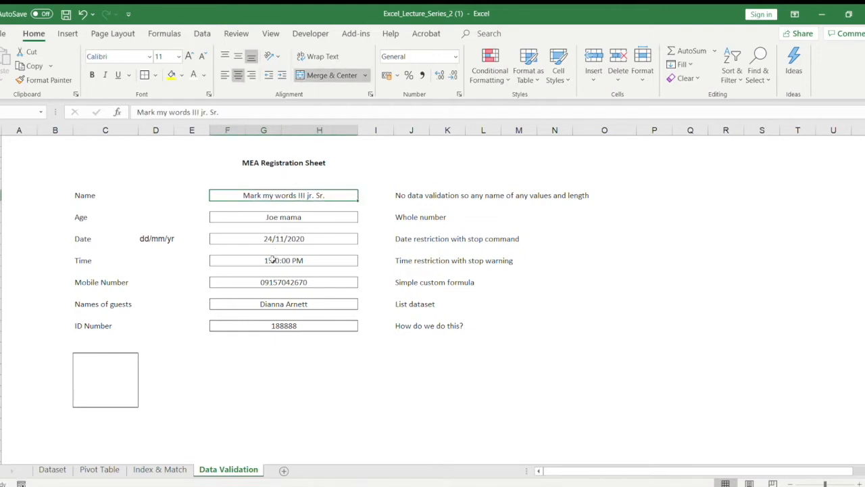
left_click(405, 192)
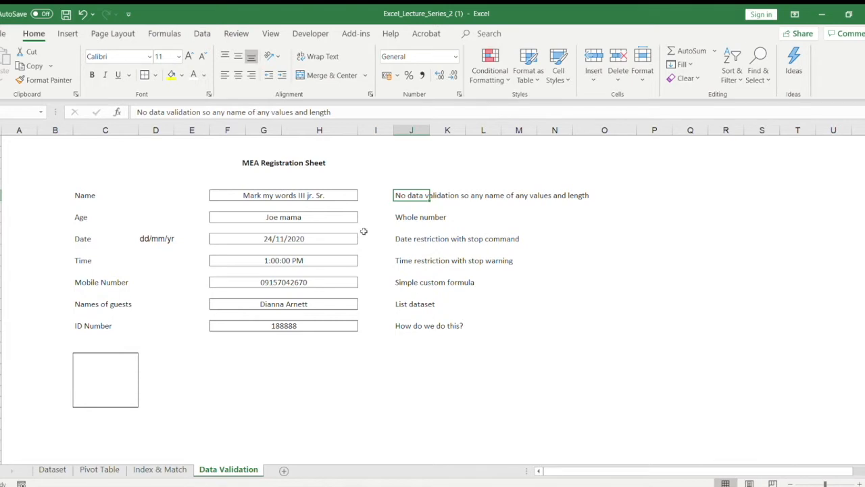
Step: Enter 5 as the value of the Age field
left_click(318, 217)
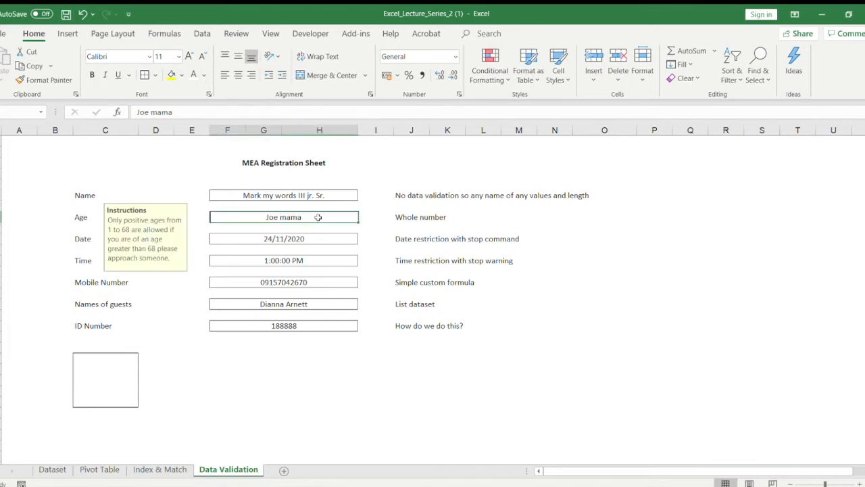
left_click(28, 186)
left_click(298, 217)
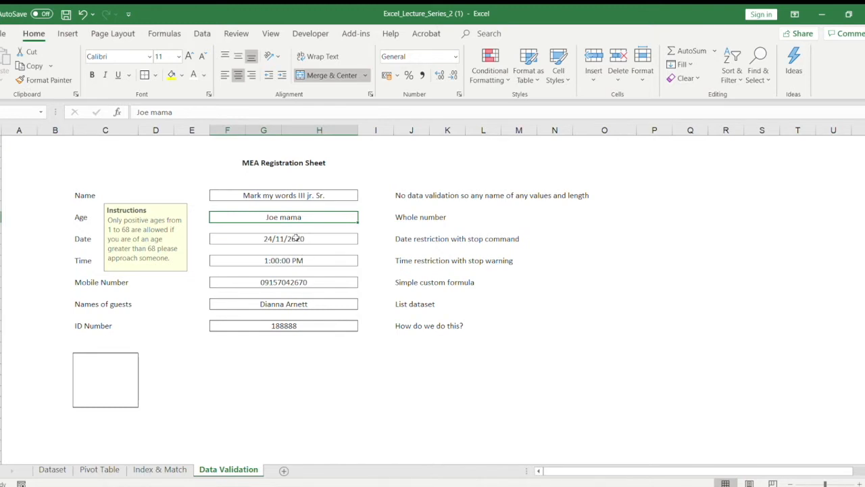
type("5")
key("Return")
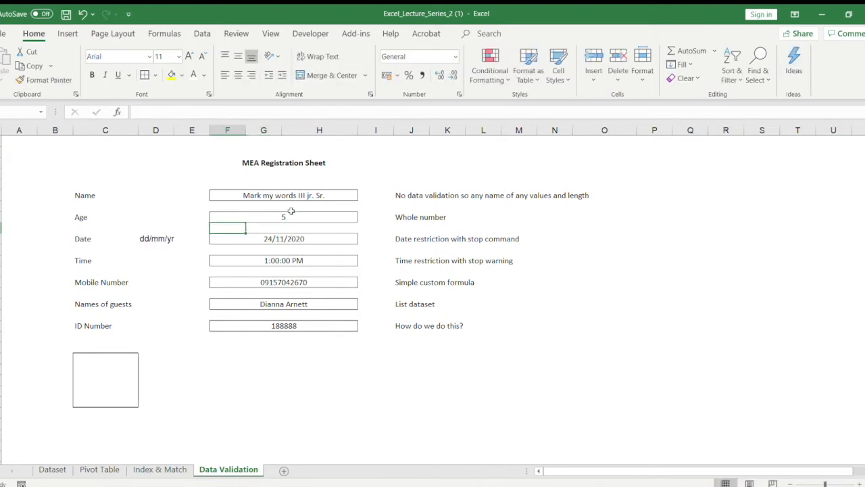
Step: Change the Age field's value to 8
left_click(292, 215)
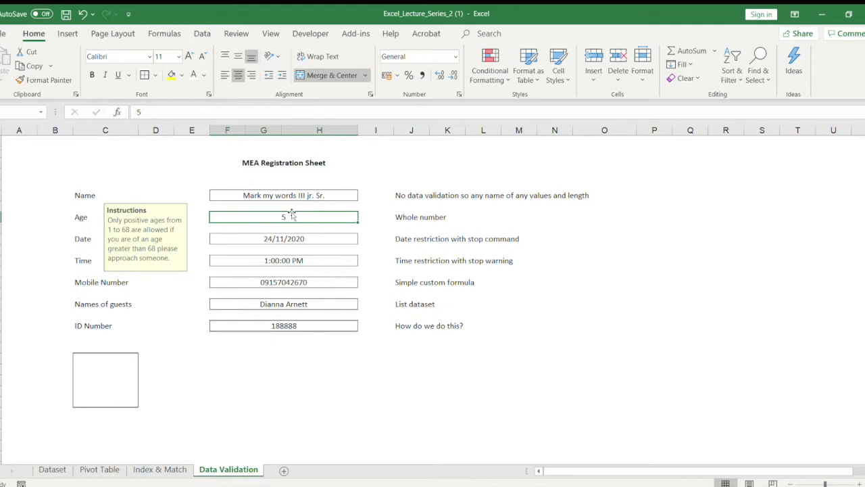
type("8")
key("Return")
left_click(292, 214)
key("Return")
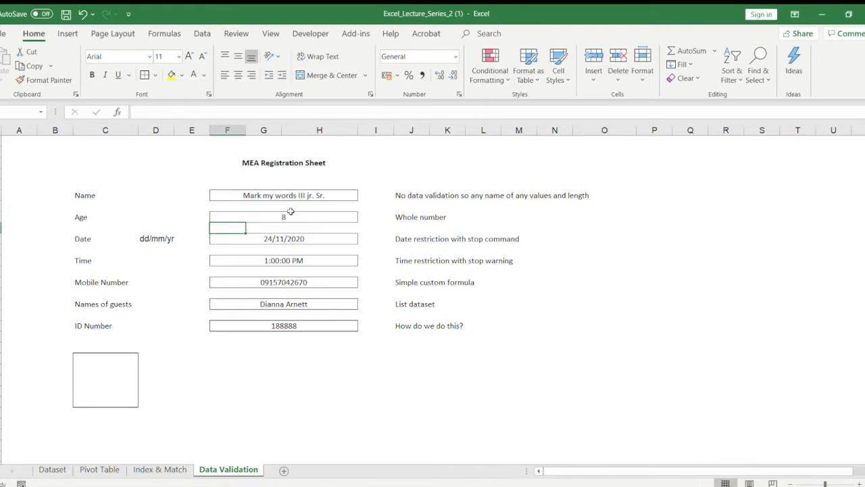
Step: Remove the Instructions input message from the Age field's data validation
left_click(291, 213)
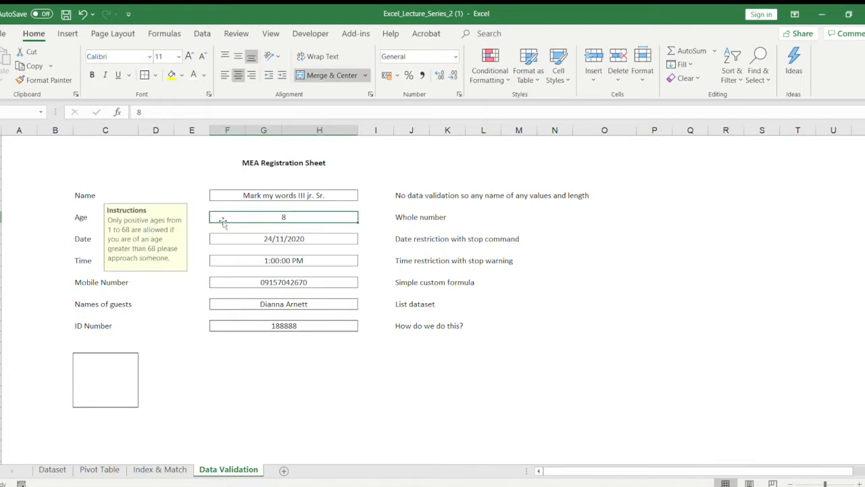
left_click(222, 194)
left_click(162, 185)
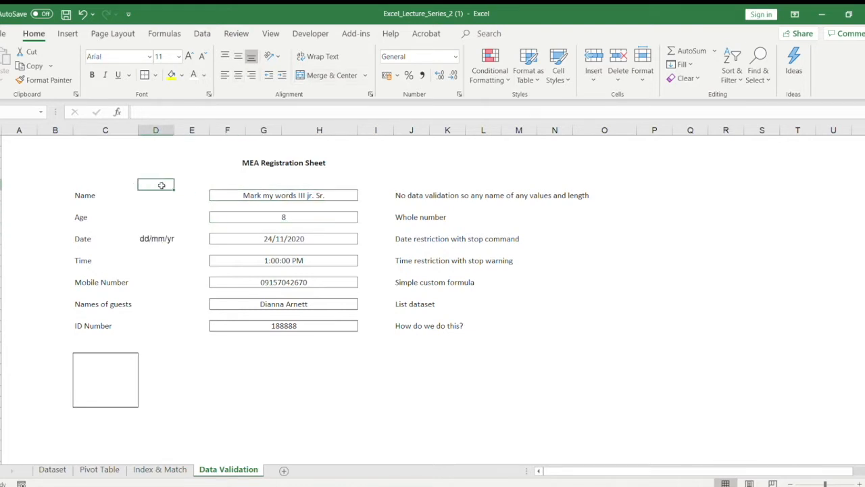
left_click(238, 218)
left_click(202, 33)
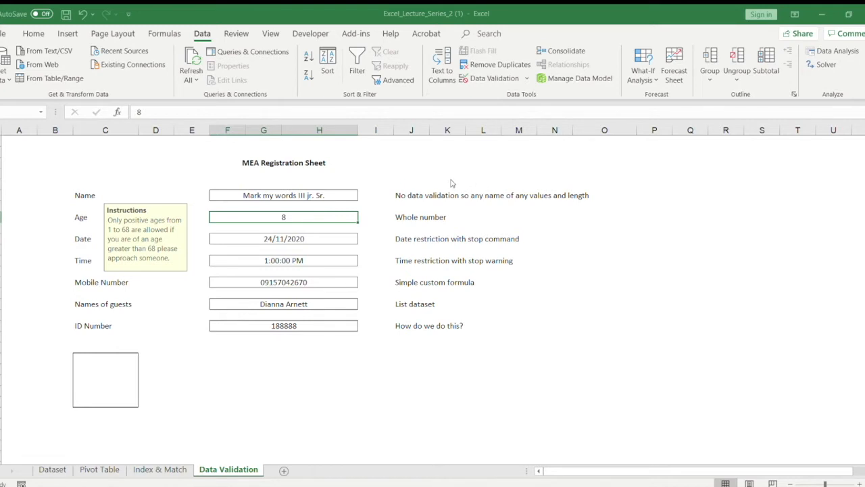
left_click(545, 337)
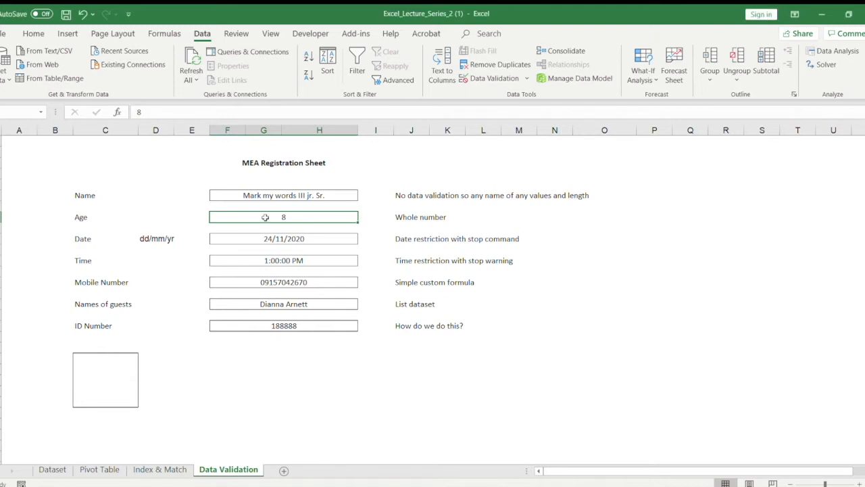
Step: Try to enter the text klfjalwejawj in the Age field to test its validation
type("klfjalwejawj")
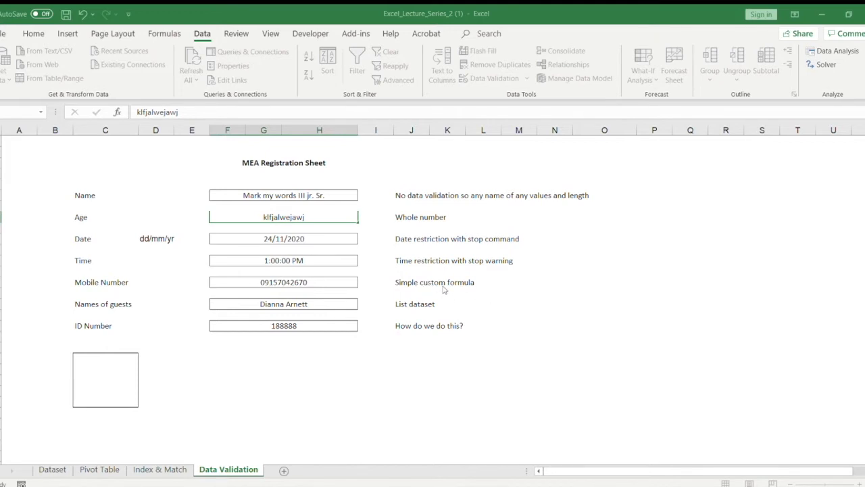
key("Escape")
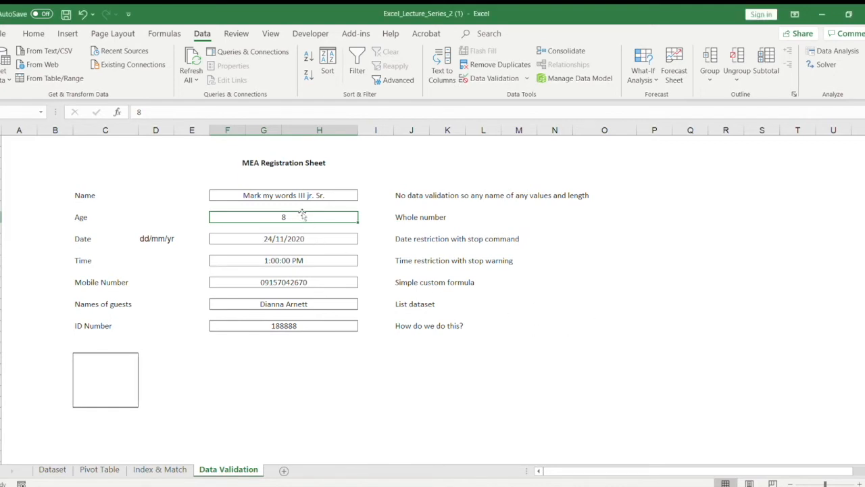
Step: Try to enter the text hfuyfl and the number 69 in the Age field to test its validation
type("hfuyfl")
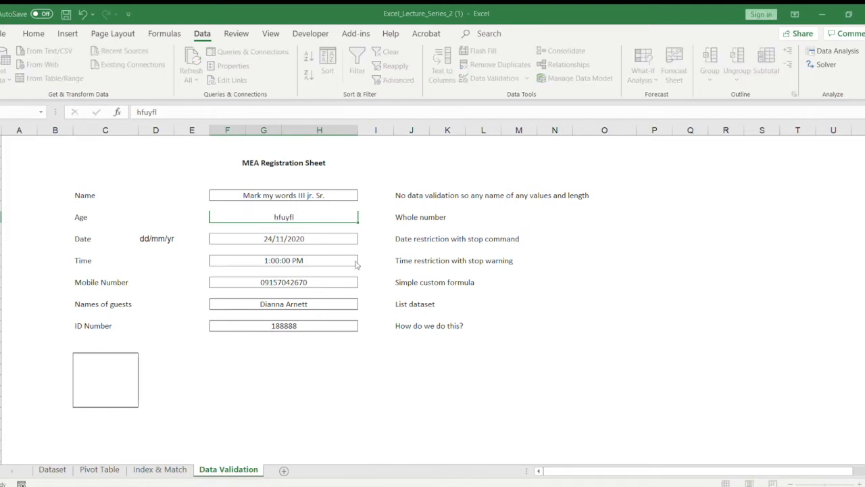
left_click(394, 289)
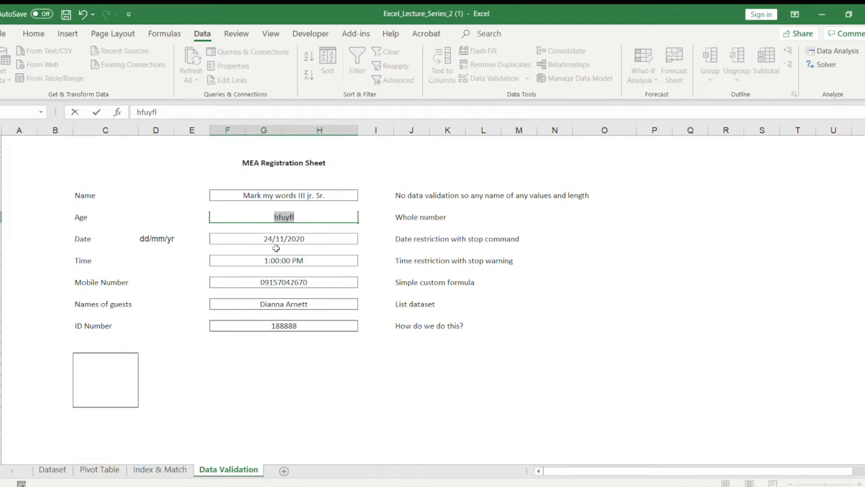
type("69")
key("Return")
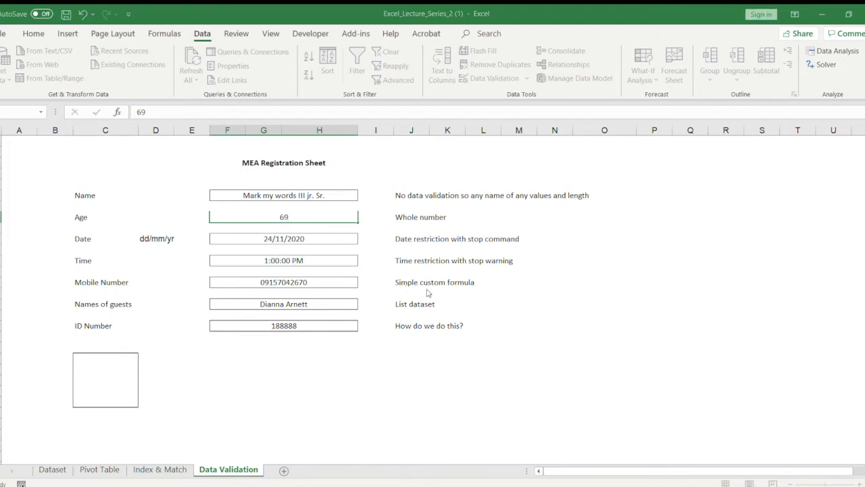
key("Escape")
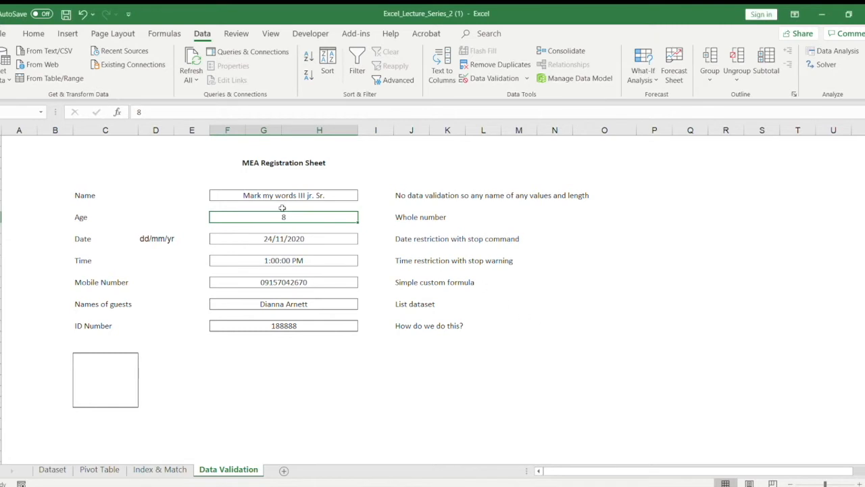
Step: Try the text kajflawejf in the Age field, and replace it with 8
type("kajflawejf")
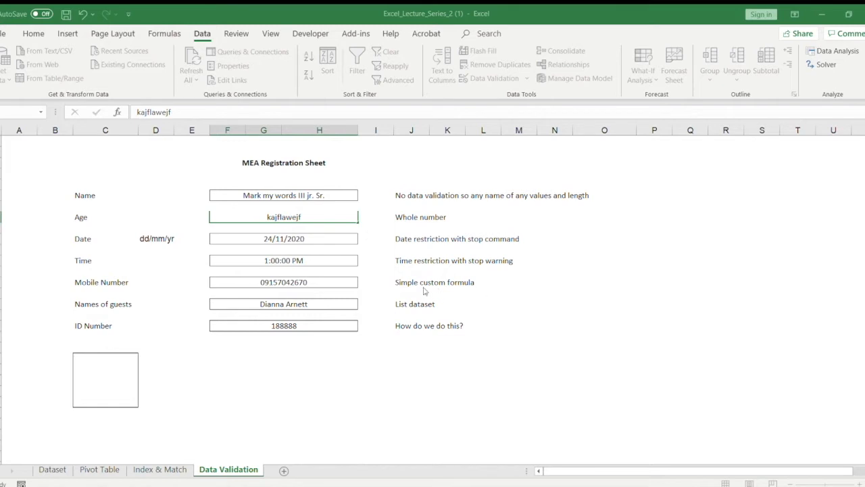
key("shift+Home")
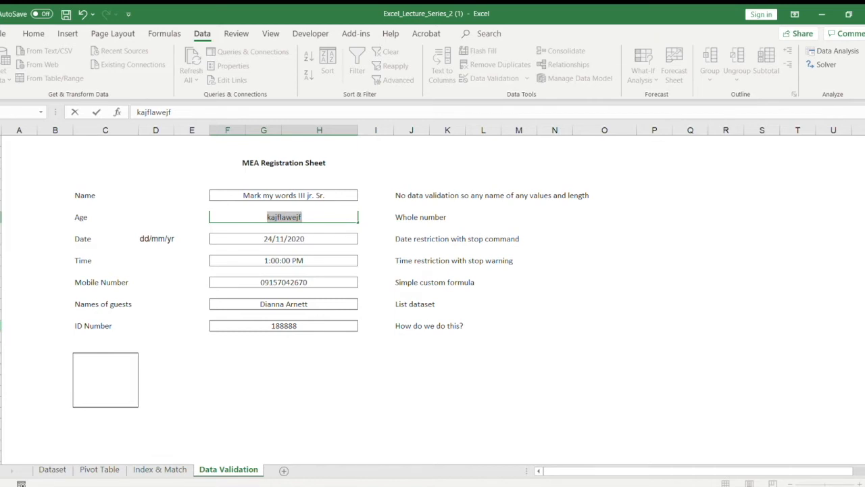
type("8")
key("Return")
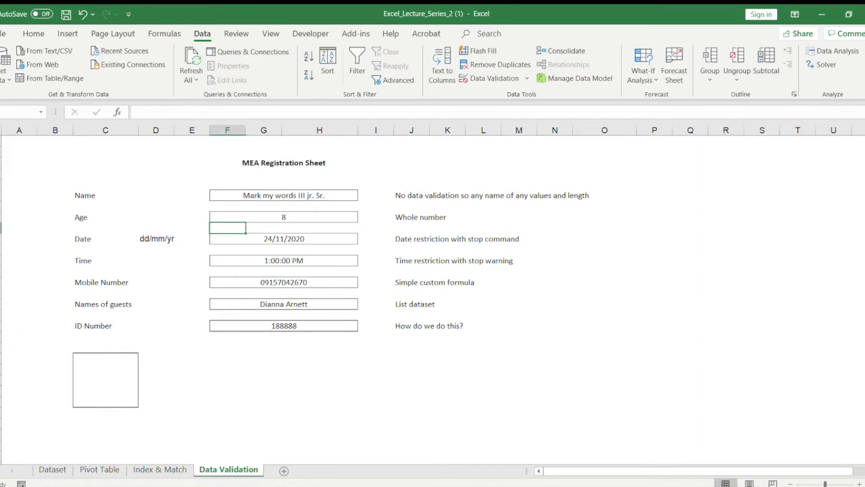
Step: Enter the text jalkfejwijwe in the Age field, accepting it despite the whole-number rule
left_click(247, 215)
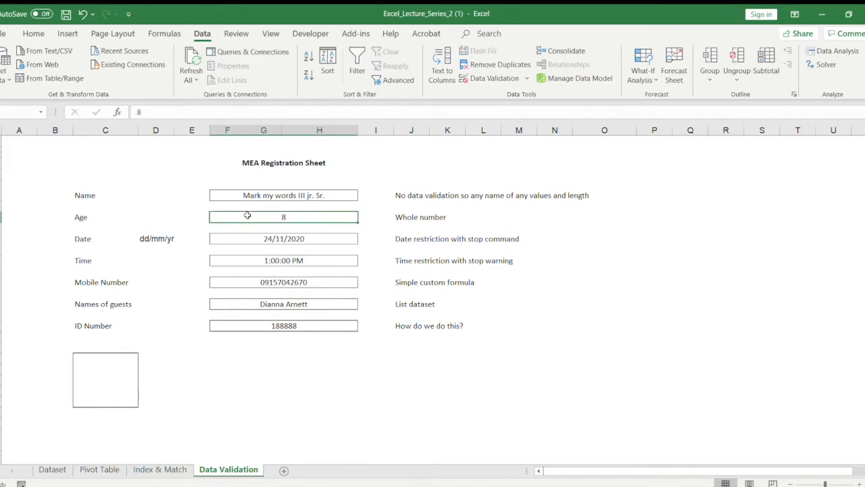
type("jalkfejwijwe")
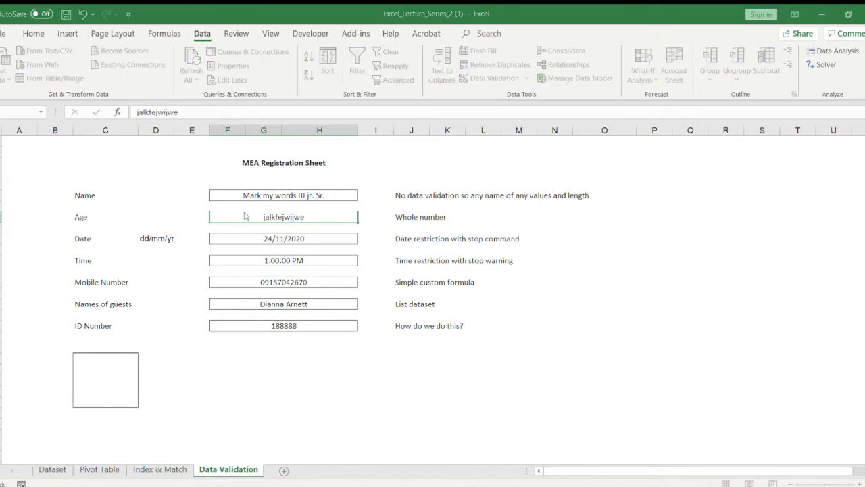
key("Return")
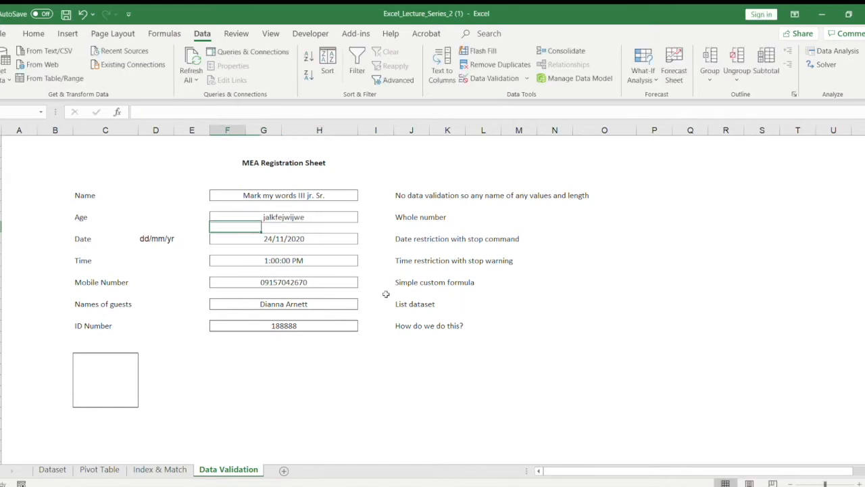
left_click(267, 216)
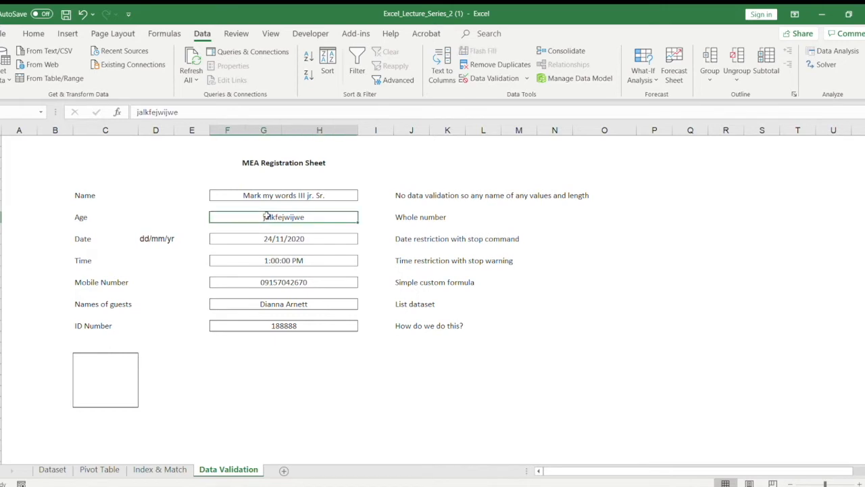
left_click(318, 227)
left_click(319, 217)
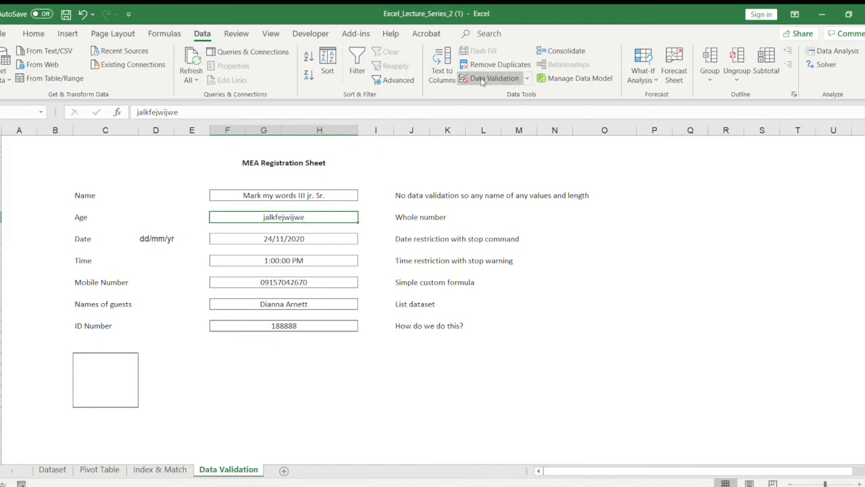
left_click(361, 174)
left_click(287, 182)
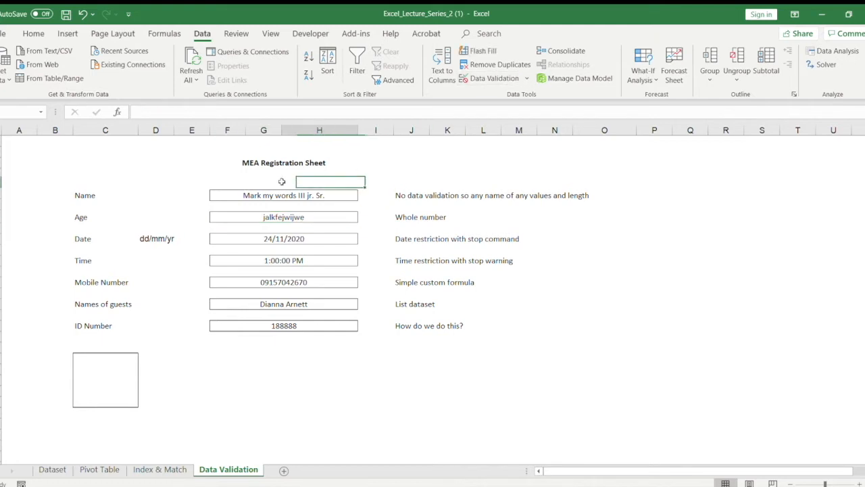
left_click(224, 194)
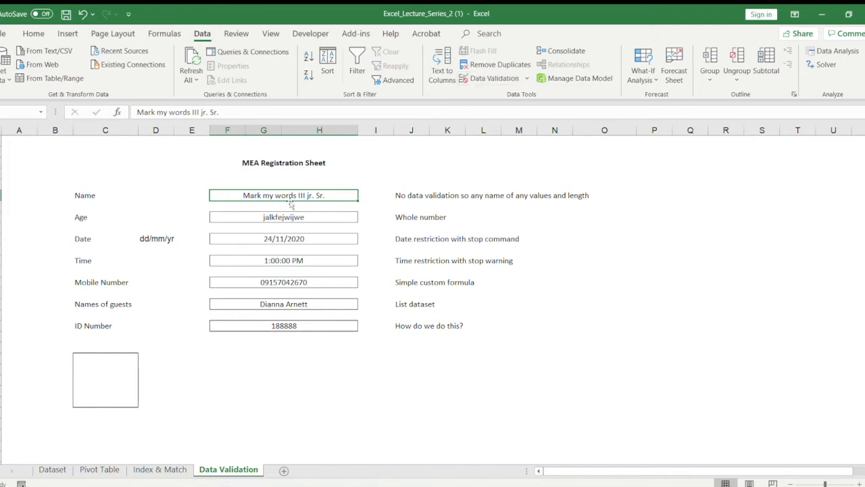
Step: Try to enter the text nklaflwJE in the Age field and cancel the entry
left_click(251, 218)
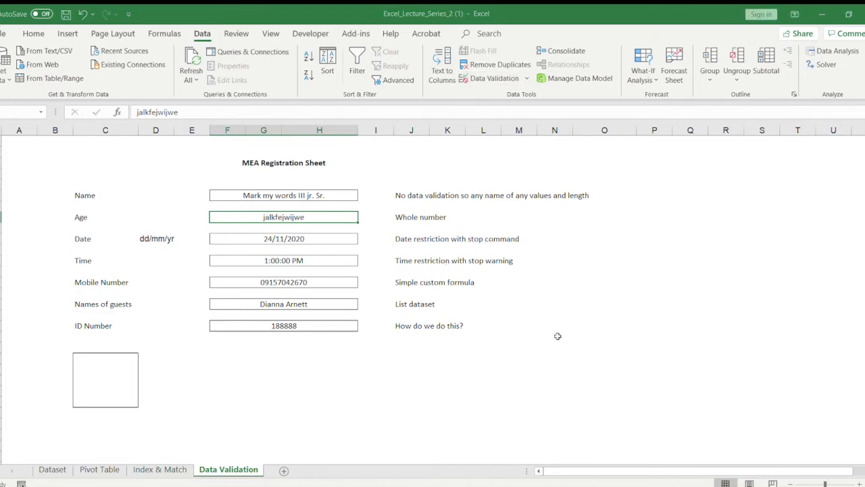
type("nklaflwJE")
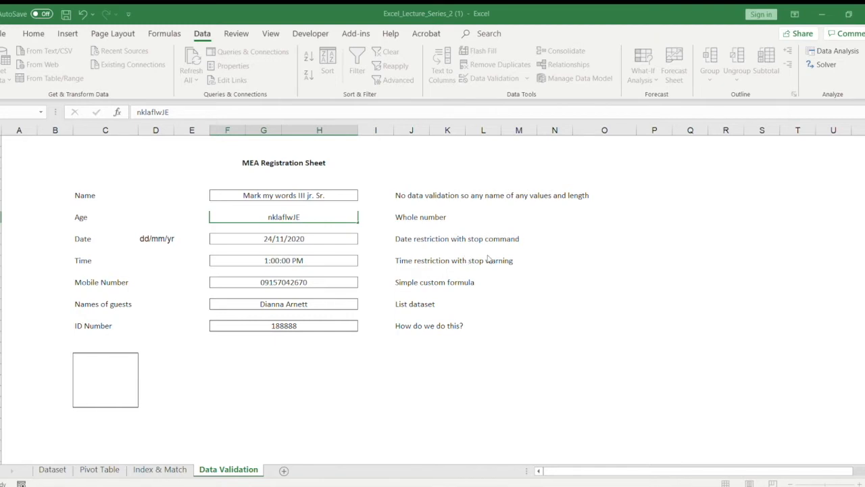
key("Escape")
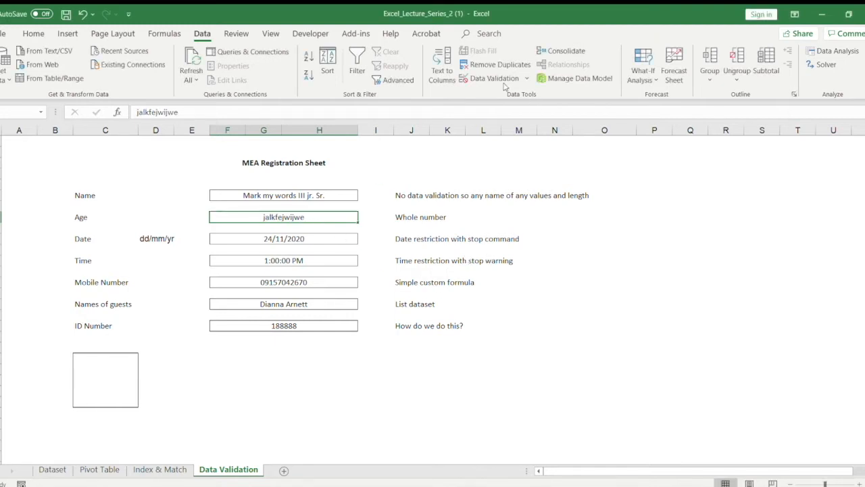
Step: Replace the text in the Age field with the value 5
key("F2")
key("BackSpace")
key("BackSpace")
key("BackSpace")
key("BackSpace")
key("BackSpace")
key("BackSpace")
key("BackSpace")
key("BackSpace")
key("BackSpace")
key("BackSpace")
key("BackSpace")
key("BackSpace")
type("5")
key("Return")
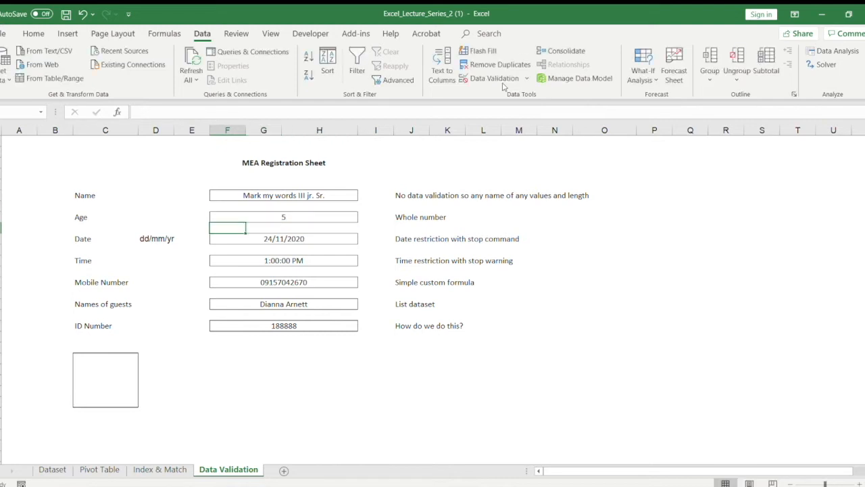
Step: Enter the text KJANFAWE in the Age field, accepting it despite the whole-number rule
left_click(304, 220)
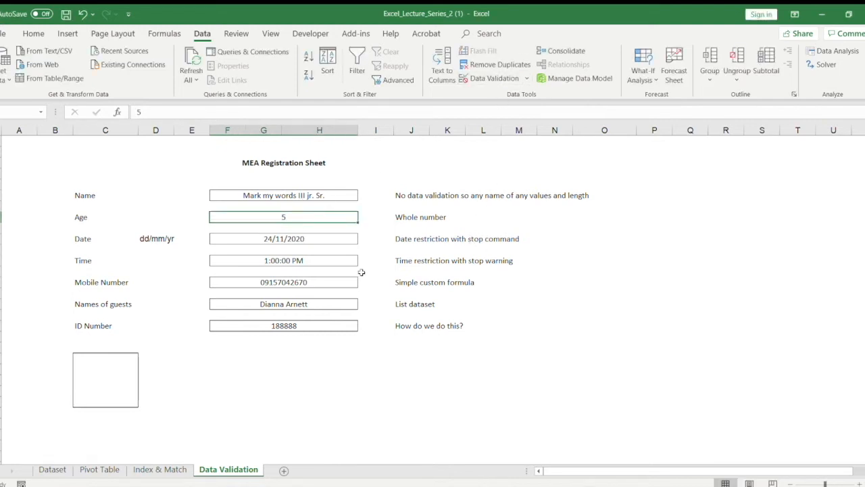
type("KJANFAWE")
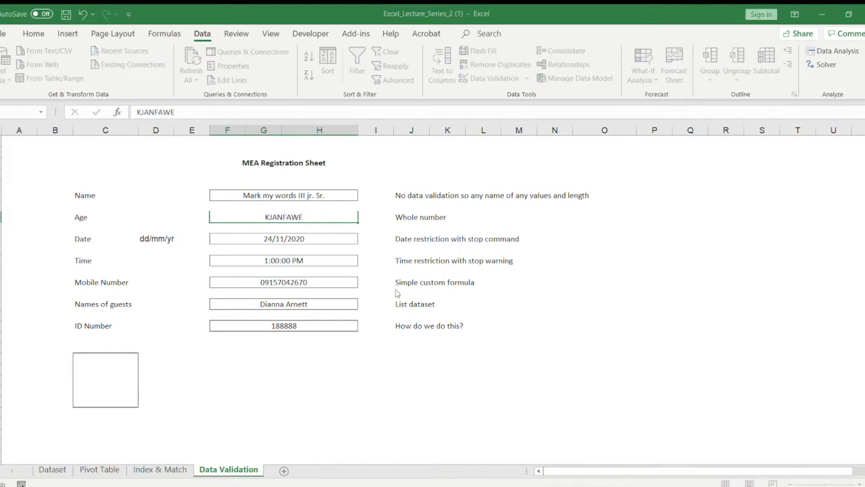
key("Return")
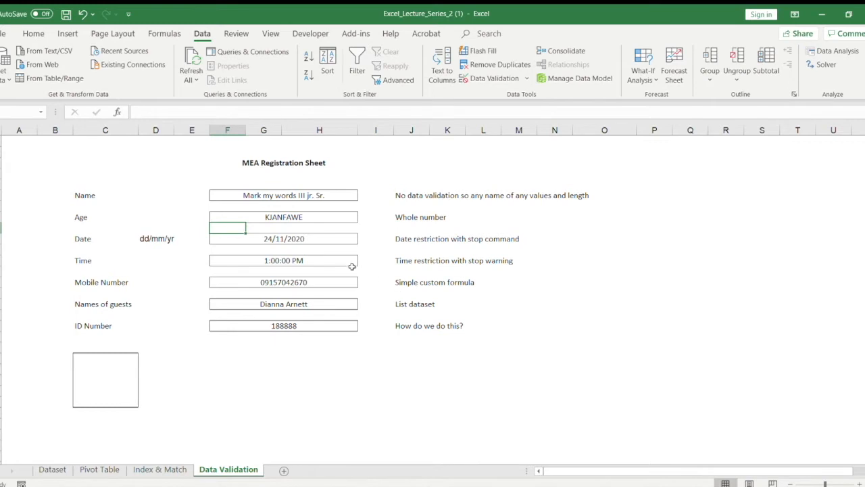
Step: Replace the text KJANFAWE in the Age field with the whole number 5
left_click(299, 216)
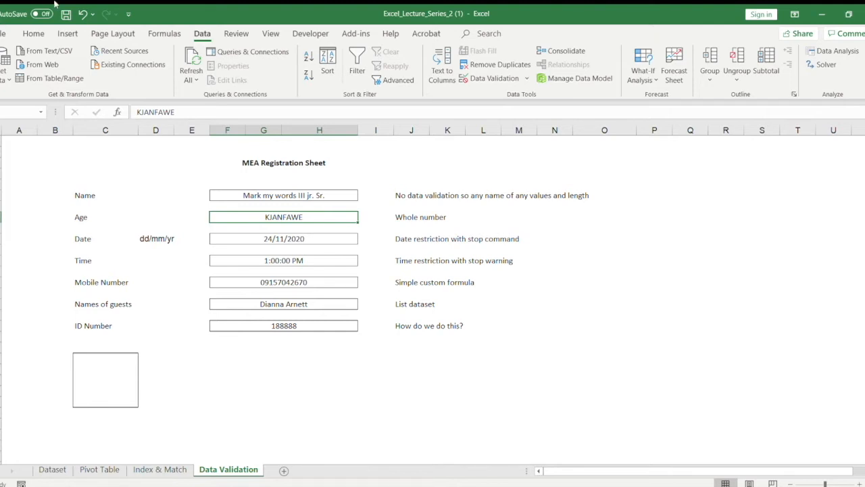
double_click(275, 216)
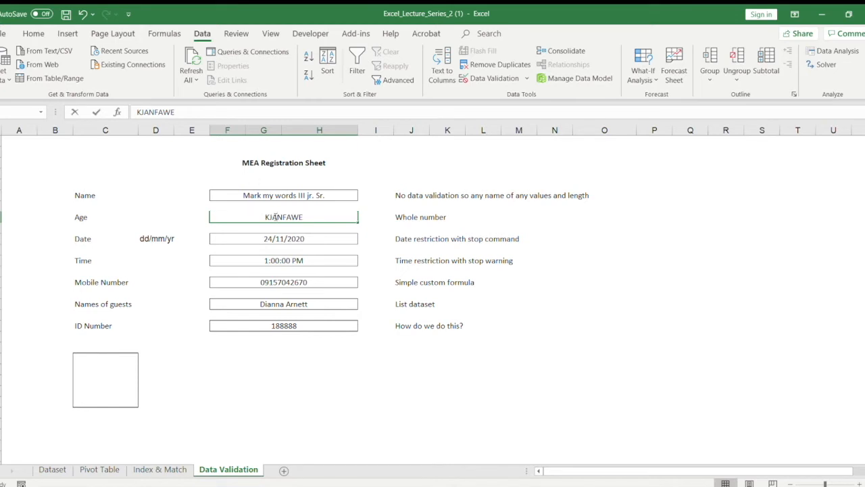
left_click_drag(299, 217, 29, 200)
left_click_drag(306, 215, 206, 218)
type("5")
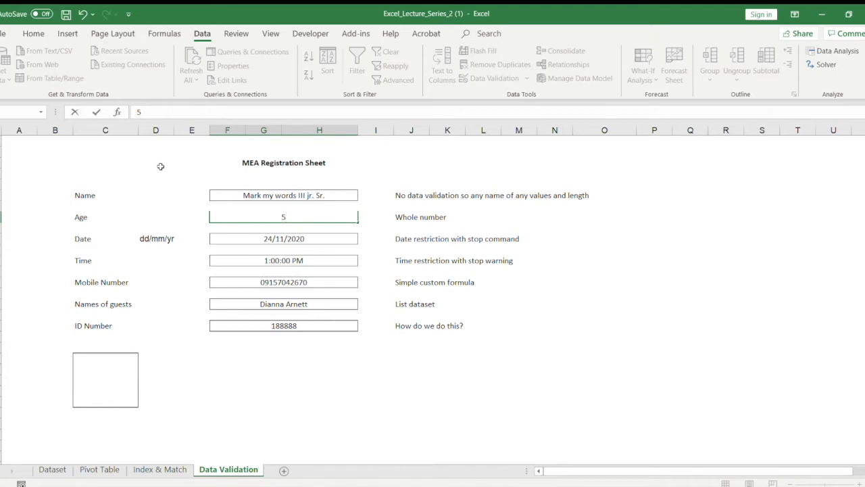
key("Return")
left_click(288, 215)
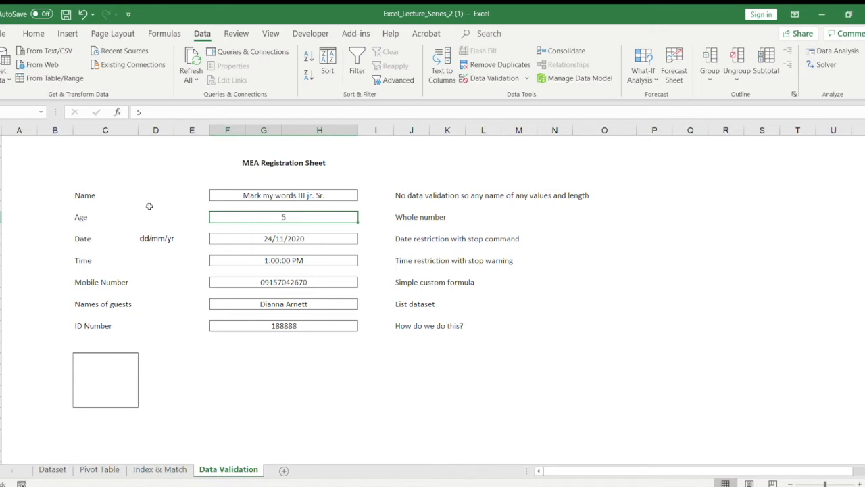
left_click(260, 206)
left_click(238, 206)
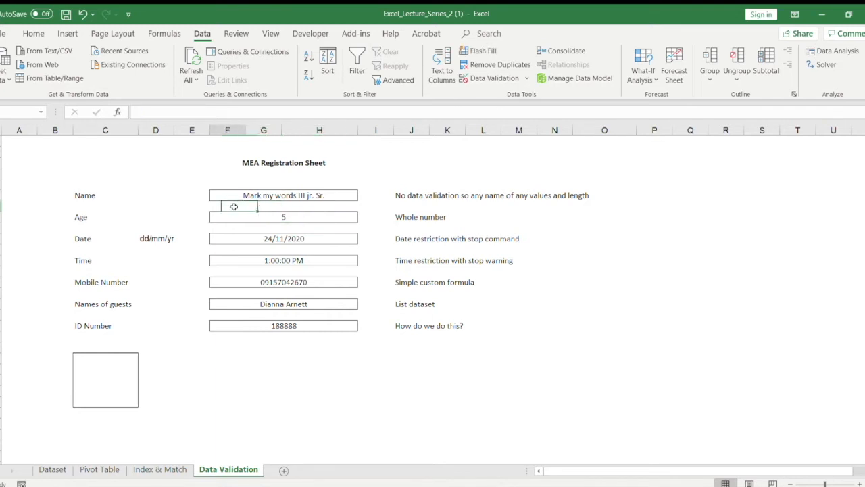
key("Right")
key("Right")
key("Right")
key("Left")
key("Left")
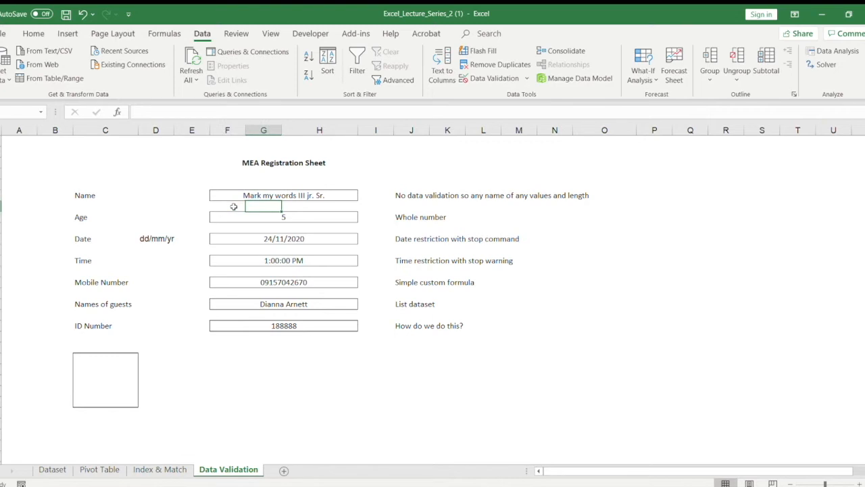
key("Down")
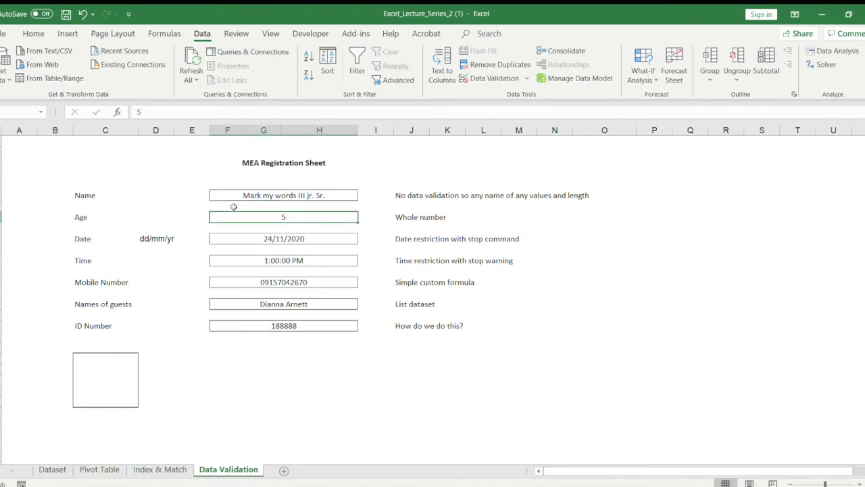
key("Left")
key("Left")
key("Left")
key("Left")
key("Right")
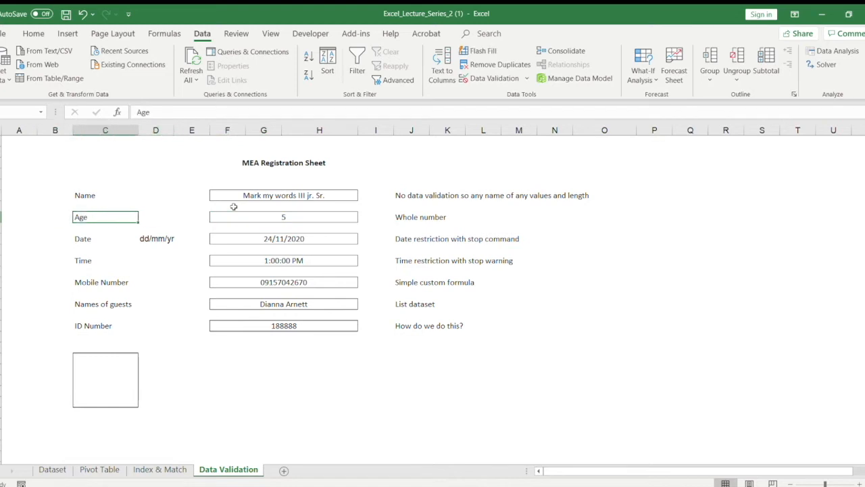
key("Right")
key("Right")
key("Right")
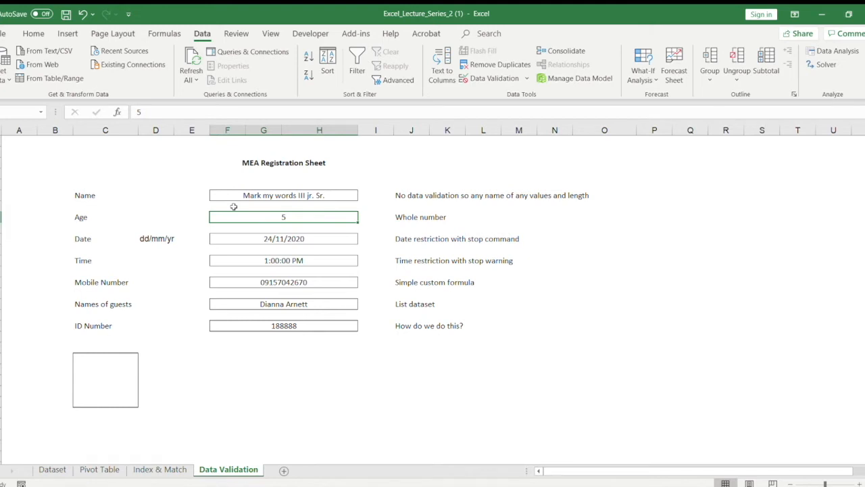
Step: Set the Age field's value to 18 and keep the field selected
type("1819")
key("BackSpace")
key("BackSpace")
key("BackSpace")
key("BackSpace")
type("18")
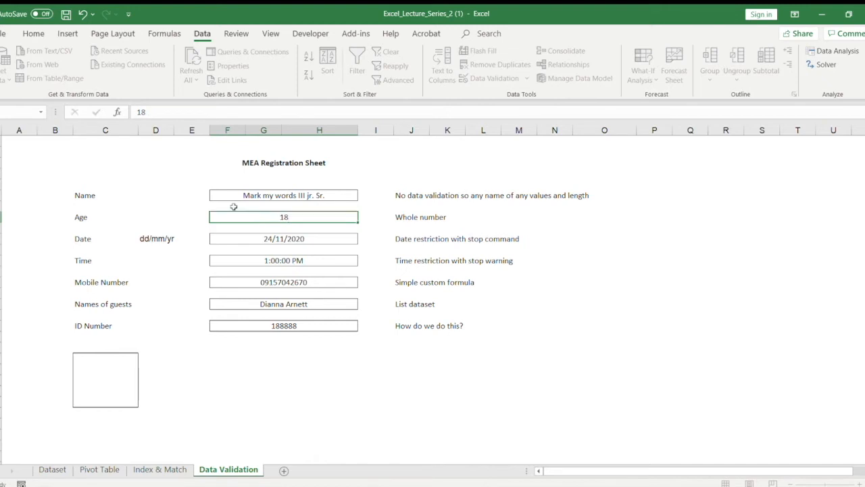
key("Return")
key("Up")
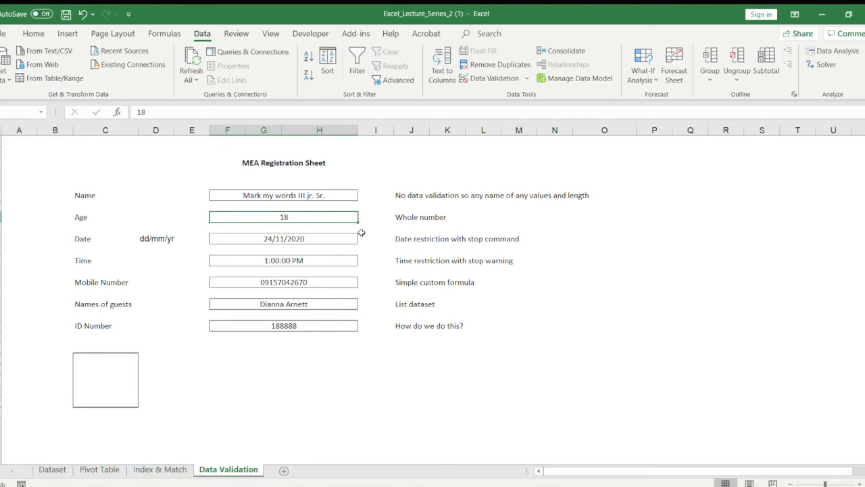
Step: Copy the dd/mm/yr format text from the cell beside the Date label
left_click(294, 241)
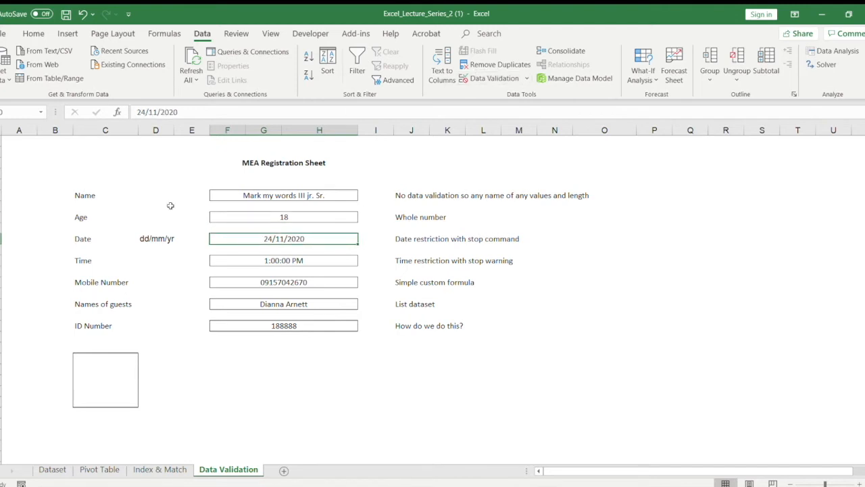
left_click(159, 242)
key("ctrl+c")
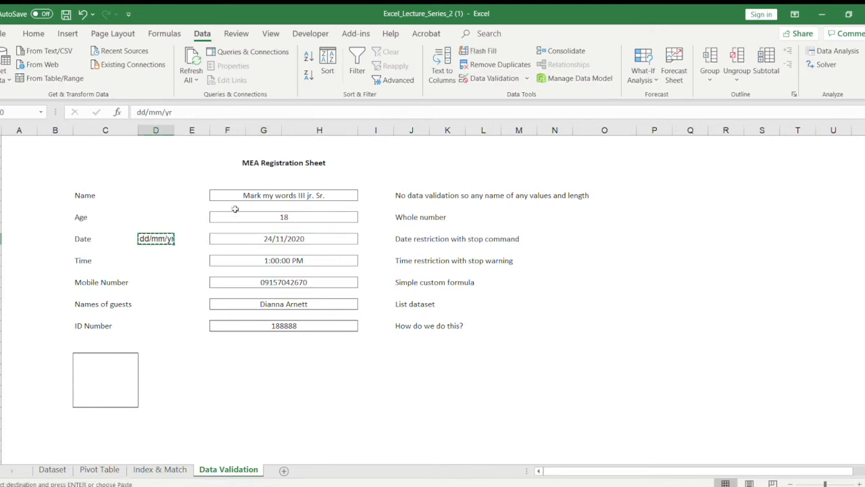
key("shift+Left")
key("Escape")
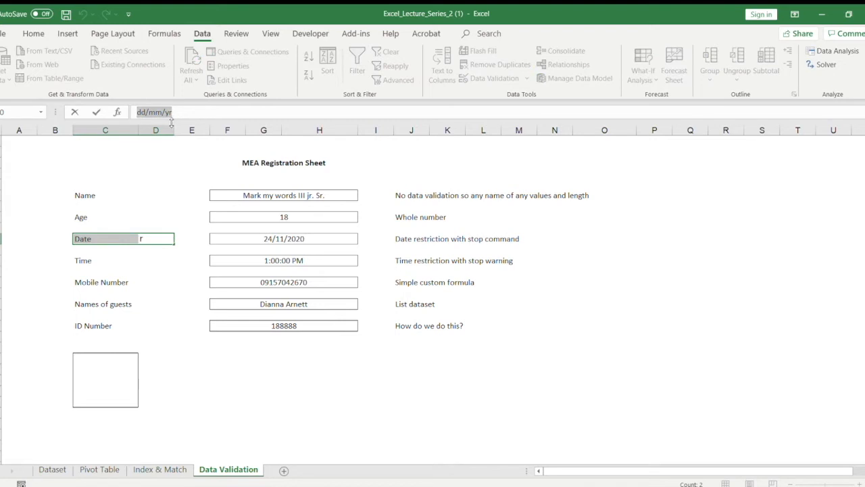
key("Escape")
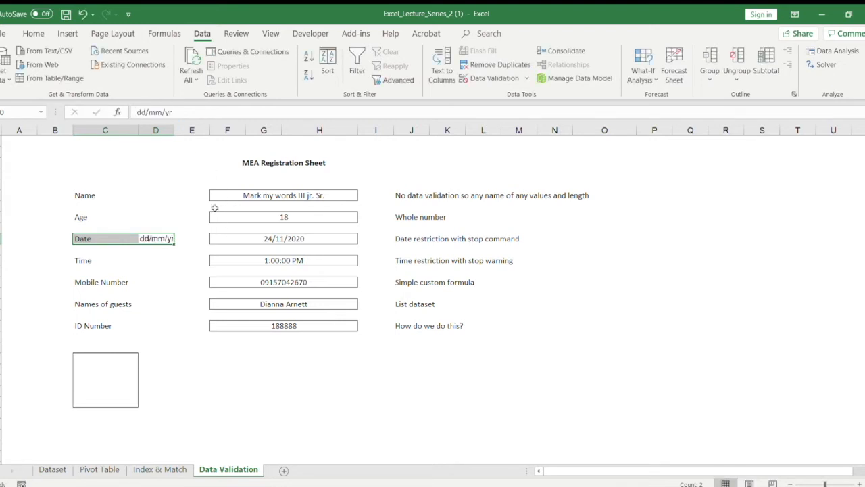
Step: Remove the dd/mm/yr text beside the Date label and give the Date field the input message "Follow this format" with dd/mm/yr
key("BackSpace")
left_click(178, 207)
left_click(261, 238)
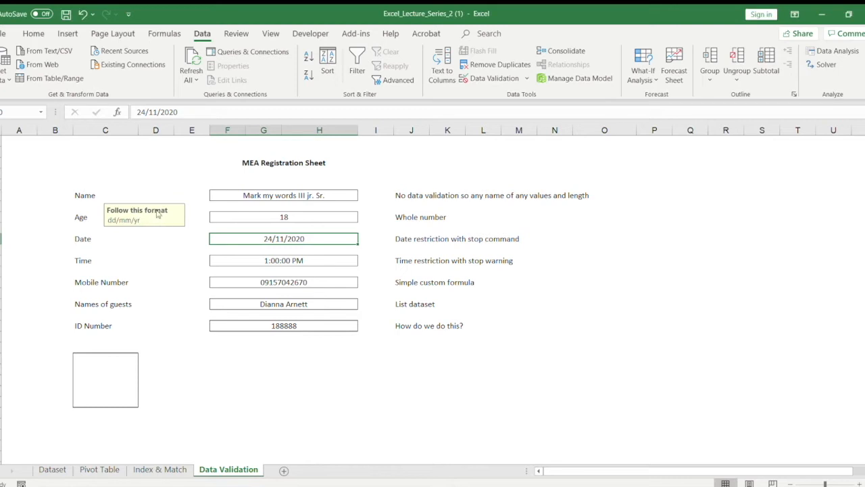
Step: Move the Date field's input message beside the Date label, and select the Age and Name fields to compare
left_click_drag(159, 215, 162, 241)
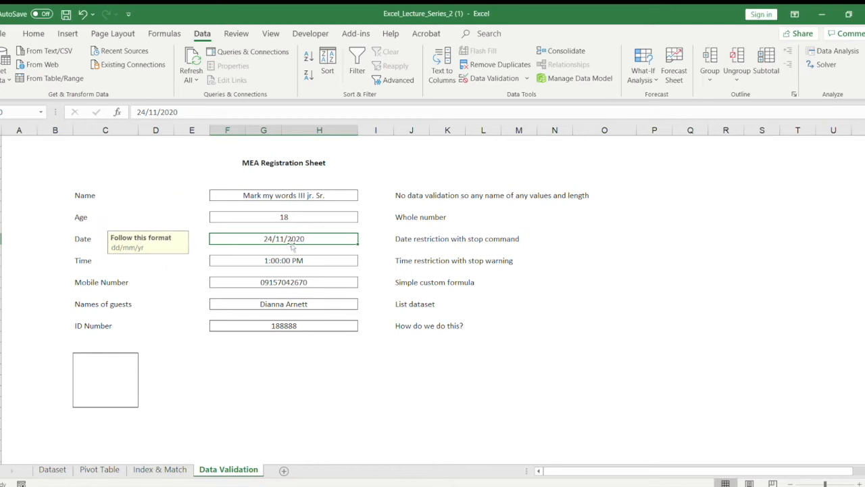
left_click(284, 221)
left_click(286, 197)
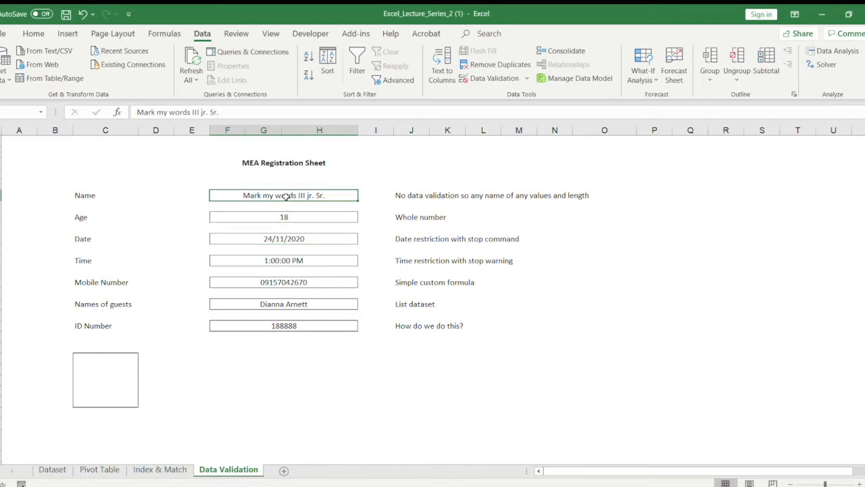
Step: Try to enter 1/15/2020 in the Date field to test its restriction
left_click(277, 237)
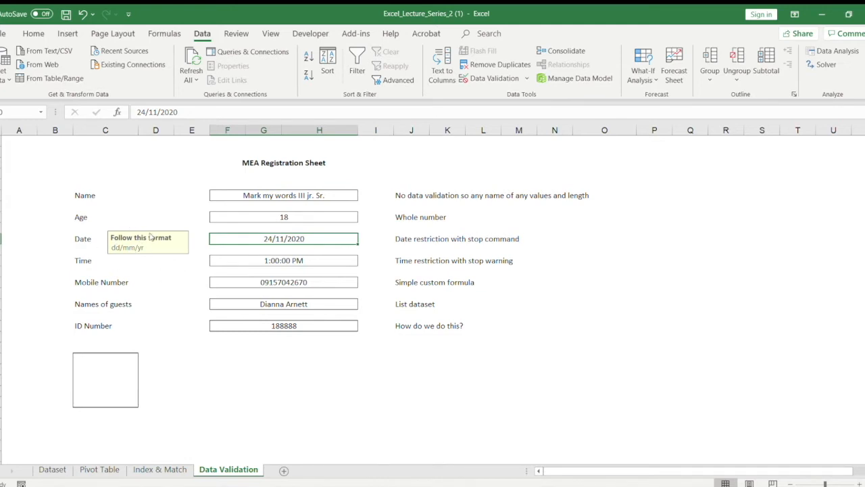
type("1/")
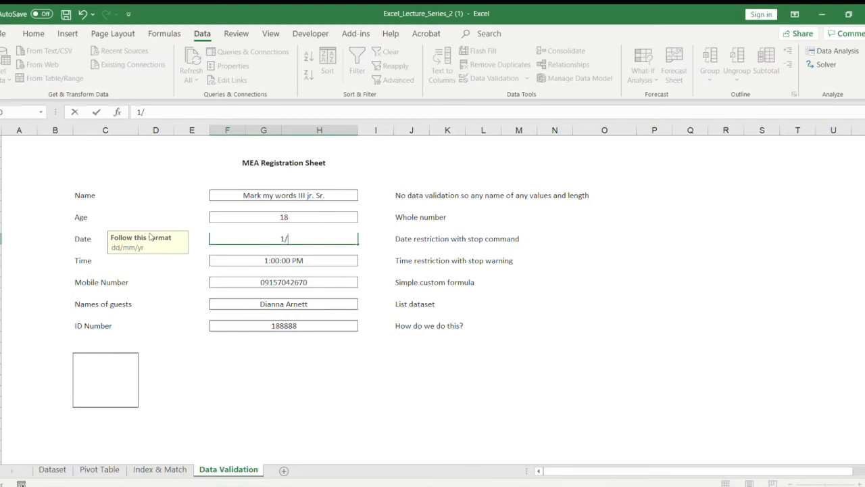
type("15/2020")
key("Return")
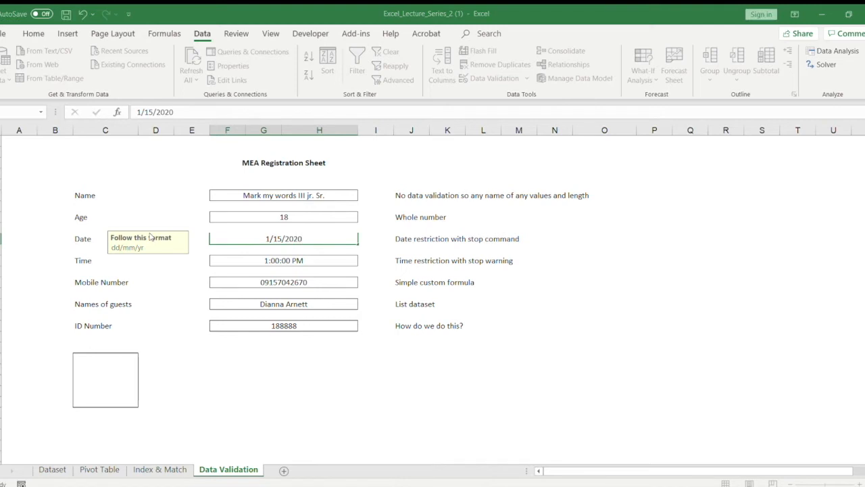
key("Return")
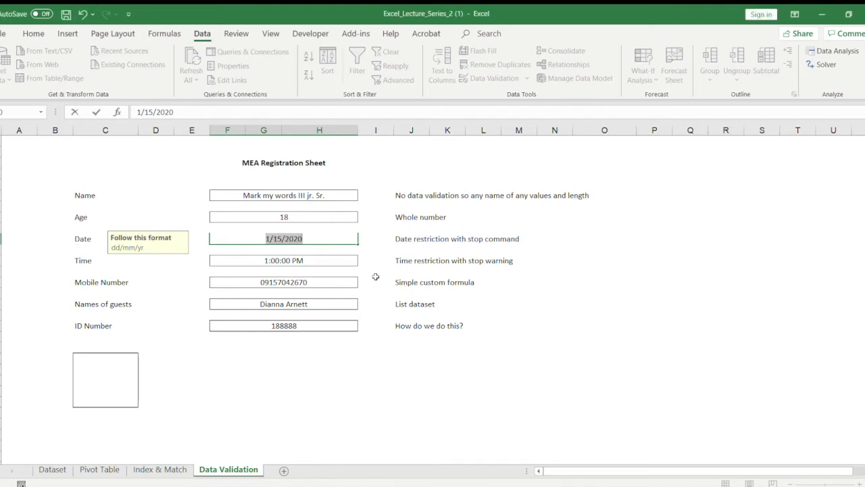
Step: Replace the rejected entry in the Date field with 24/11/2020 and keep the field selected
type("24/11/2020")
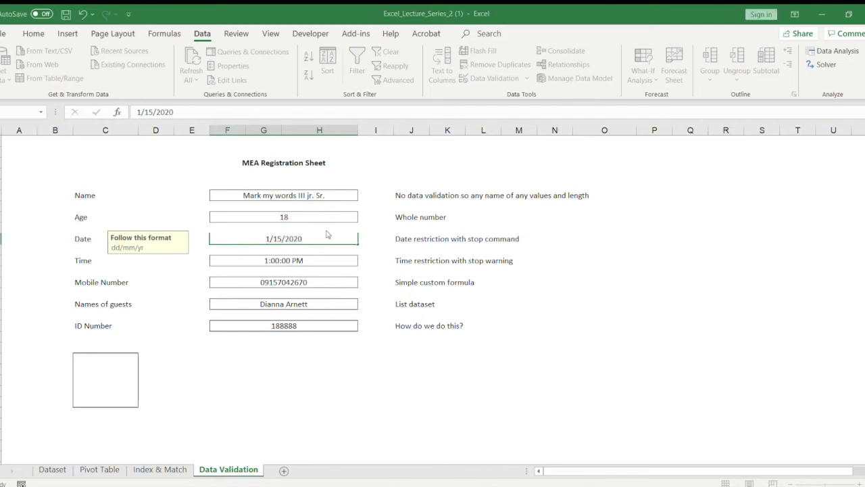
key("Return")
left_click(313, 234)
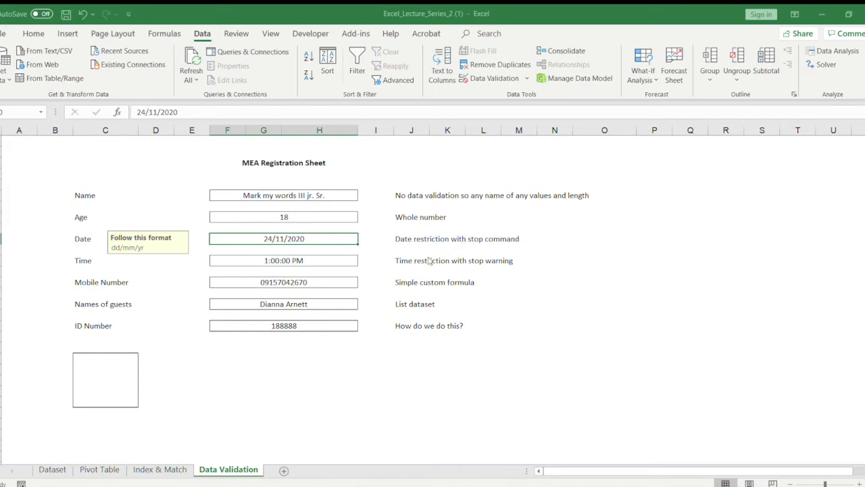
Step: View the Date field's data validation settings, close them, and re-enter 24/11/2020 in the field
left_click(494, 78)
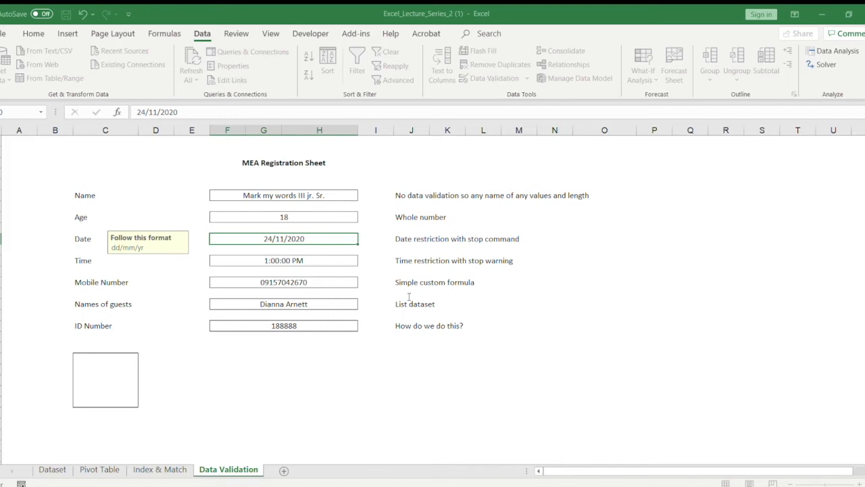
key("Escape")
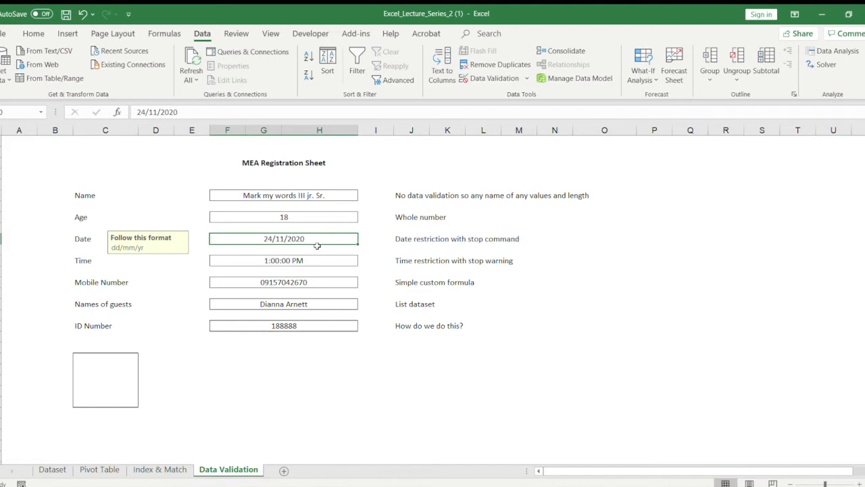
type("1")
key("BackSpace")
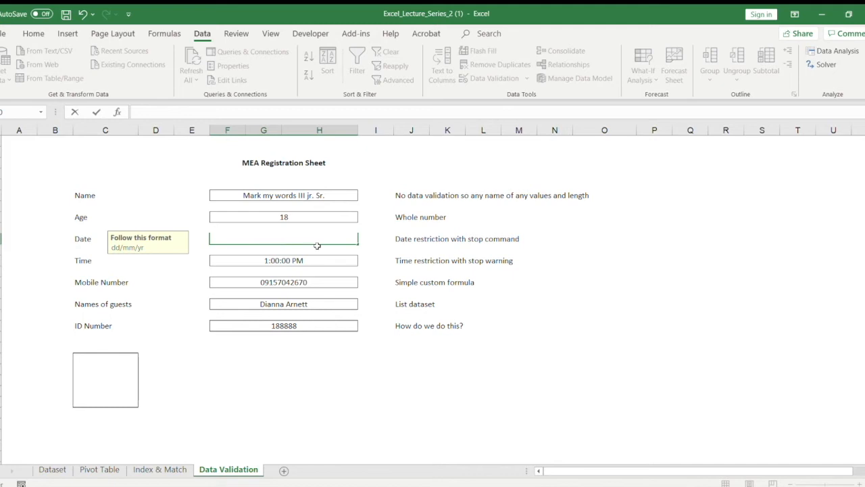
type("24/11/2020")
key("Return")
left_click(317, 237)
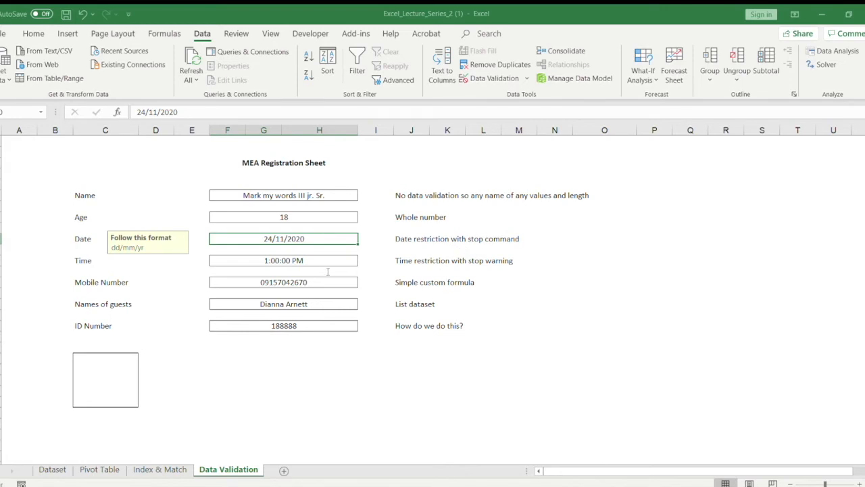
Step: Reopen and accept the Date field's data validation settings, and try to enter 25/11/2020
double_click(275, 238)
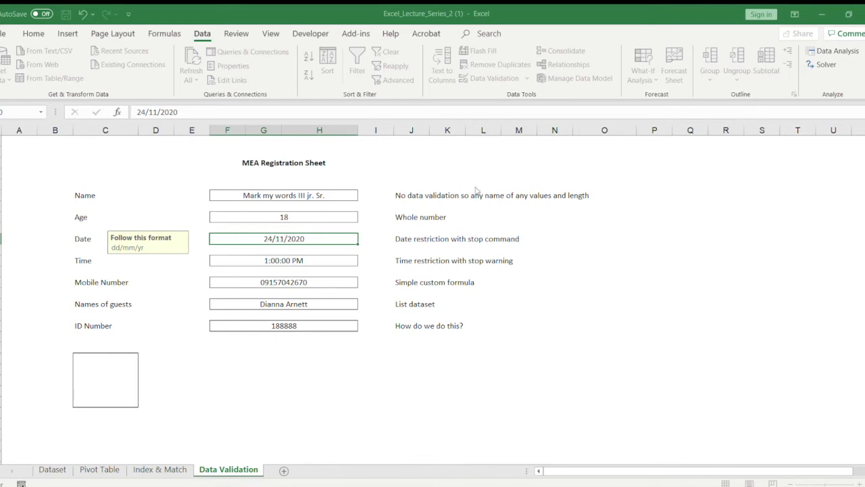
left_click(554, 335)
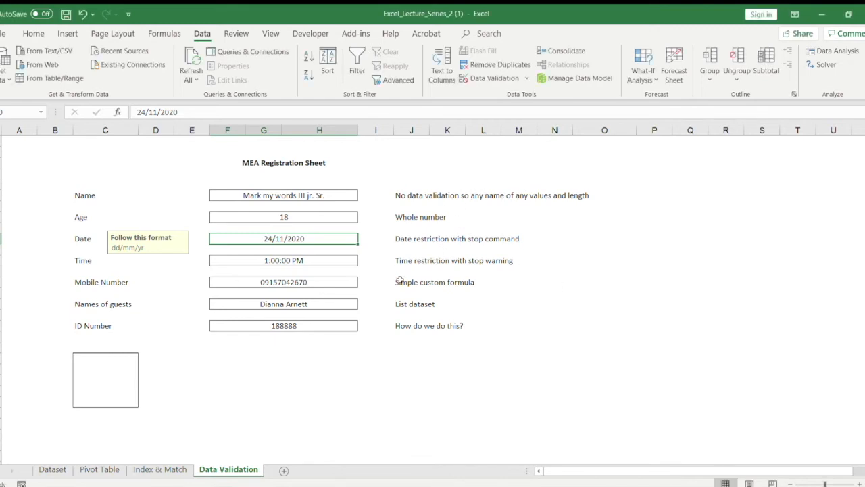
type("25/11/2020")
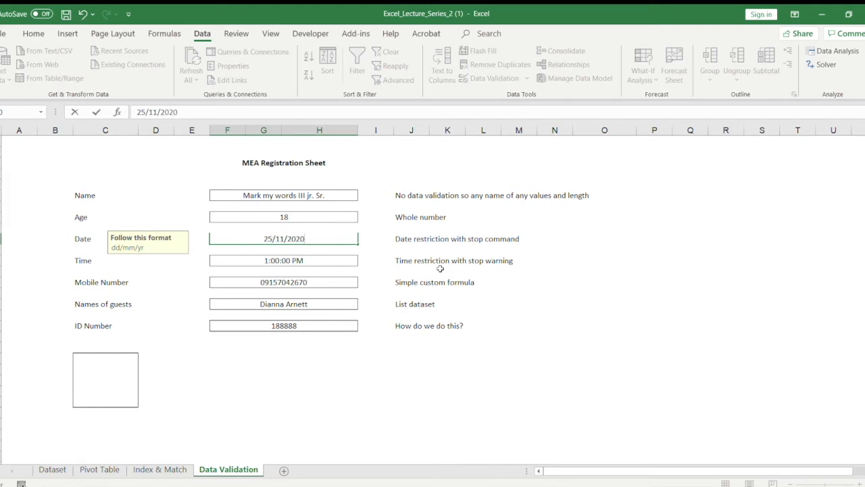
key("Return")
left_click(408, 279)
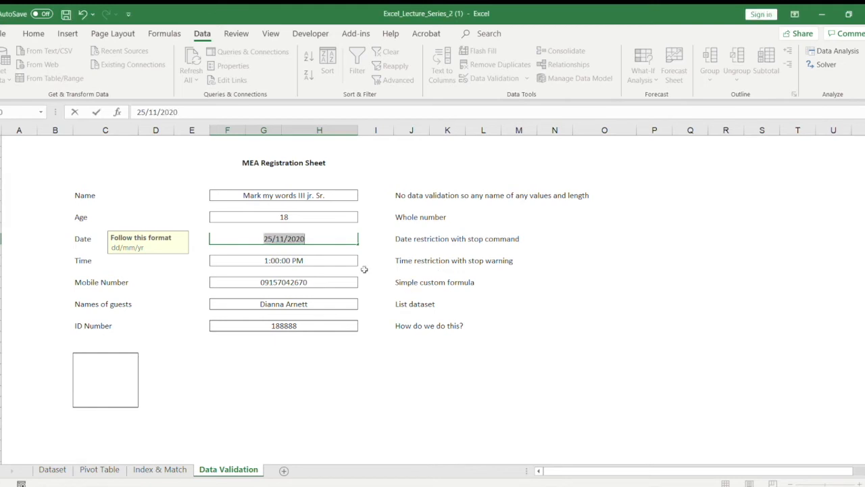
Step: Replace 25/11/2020 in the Date field with 24/11/2020
type("24/11/")
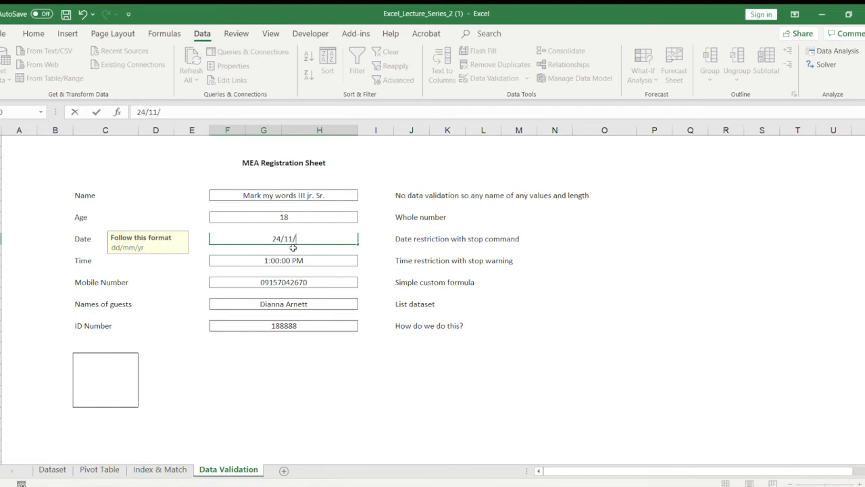
type("2002")
key("BackSpace")
key("BackSpace")
key("BackSpace")
type("020")
left_click(292, 248)
key("Return")
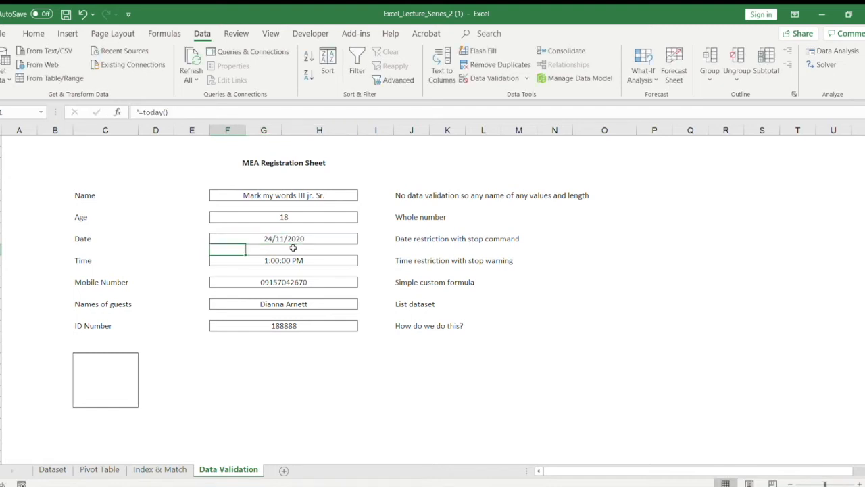
Step: Go through the Date field's data validation settings once more and accept them
left_click(296, 239)
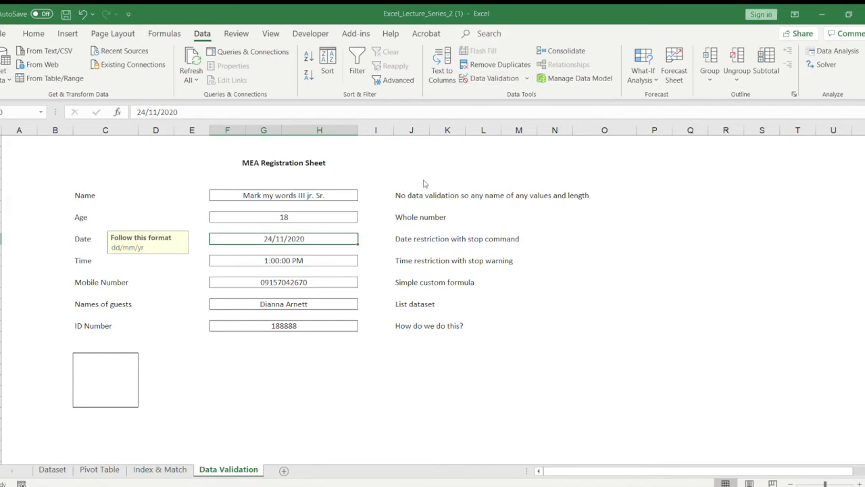
left_click(432, 270)
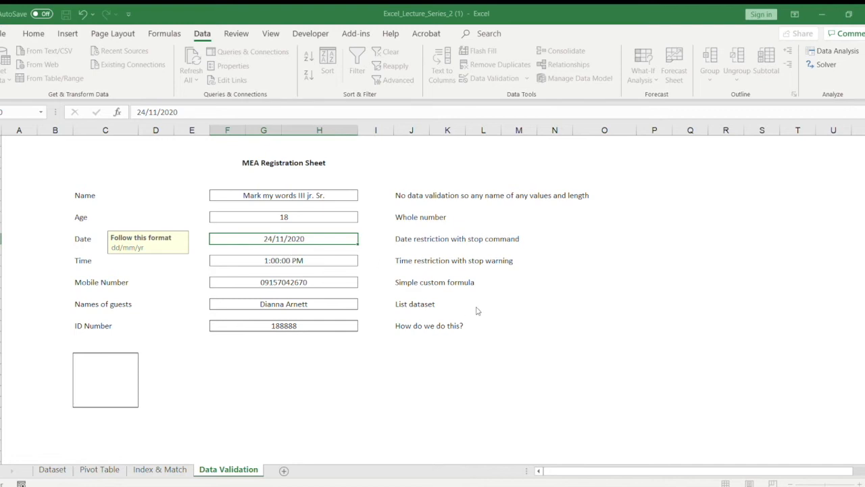
left_click(551, 327)
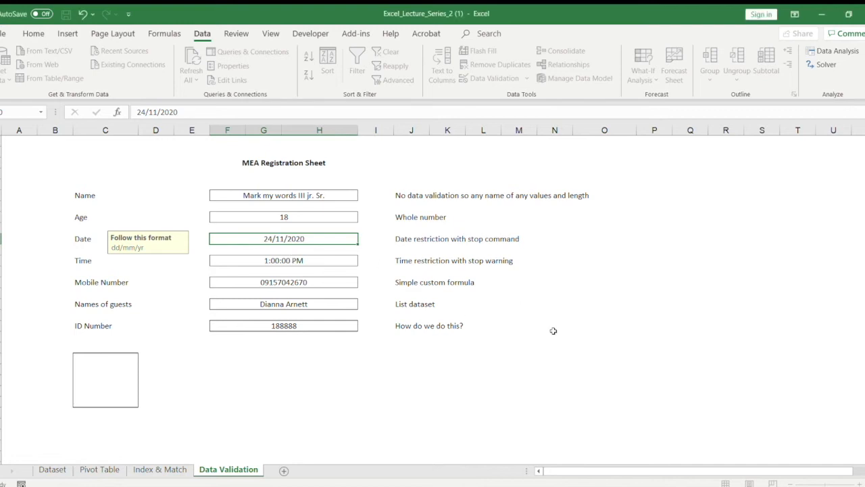
Step: Remove the "Instructions" input message from the Time field's data validation
left_click(274, 263)
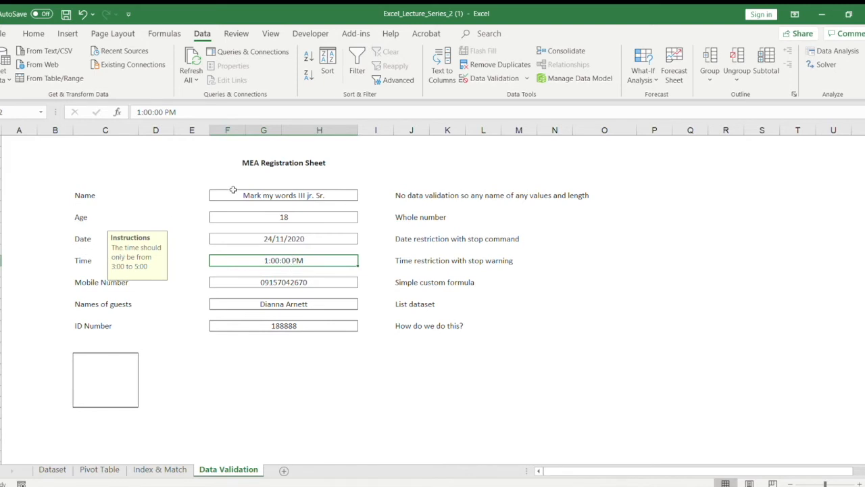
left_click(504, 81)
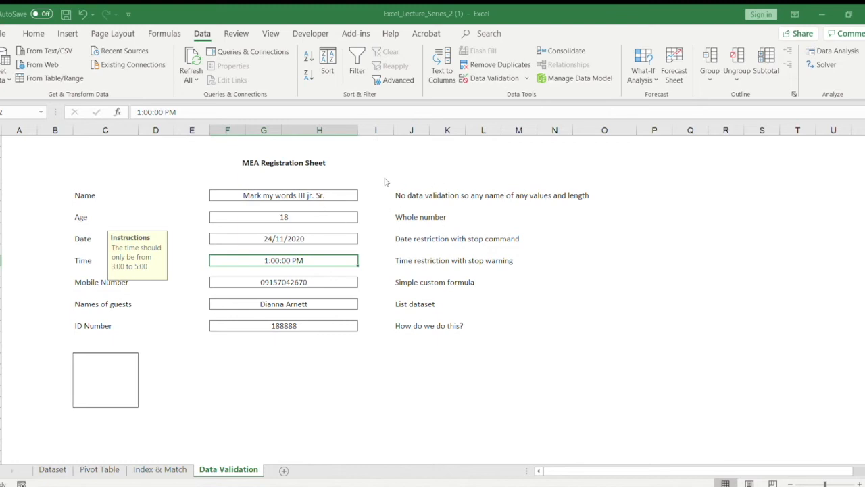
left_click(542, 329)
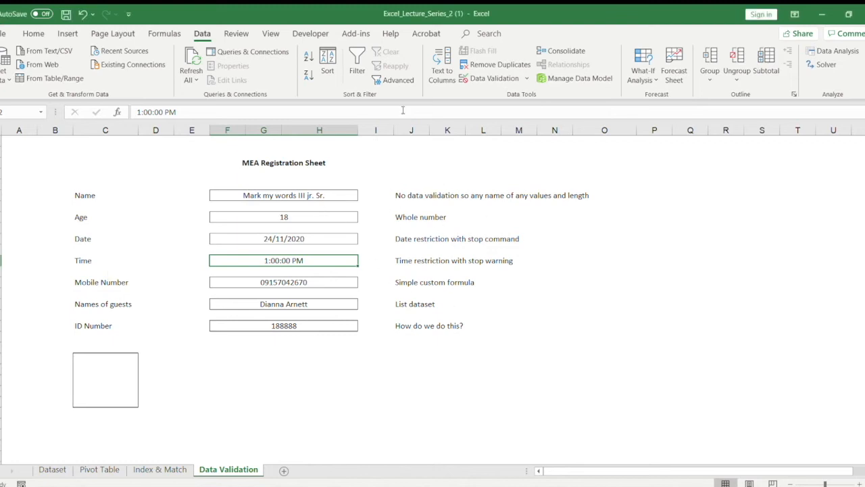
Step: Open the Time field's data validation settings, go through the time restriction, and accept them
left_click(471, 81)
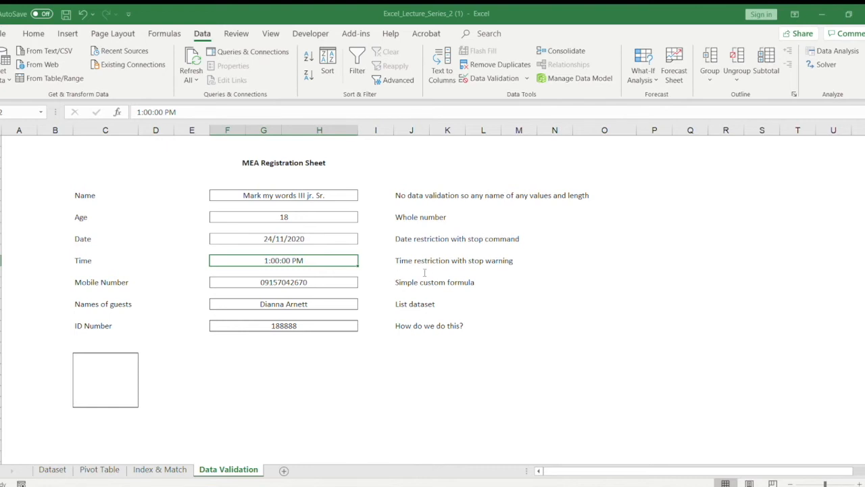
left_click(361, 273)
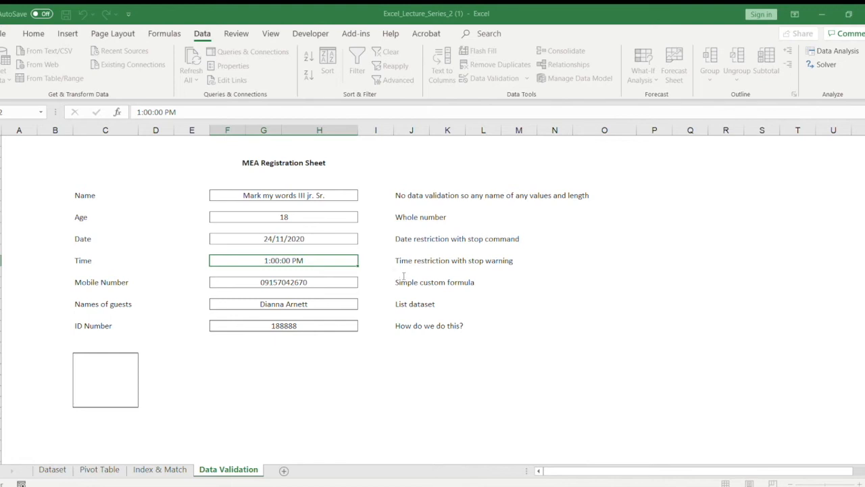
left_click(551, 334)
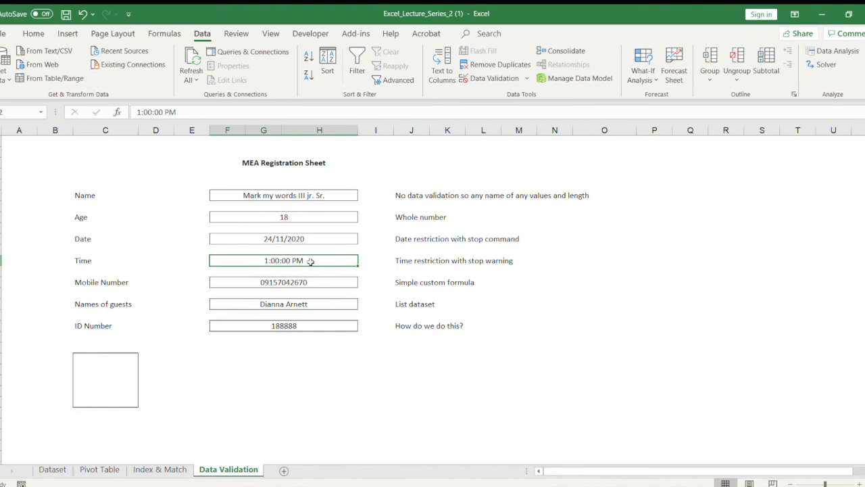
Step: Enter 1:00:00 PM in the Time field and reselect the field
type("1")
type(":00")
type("\"00")
key("BackSpace")
key("BackSpace")
key("BackSpace")
type(":00")
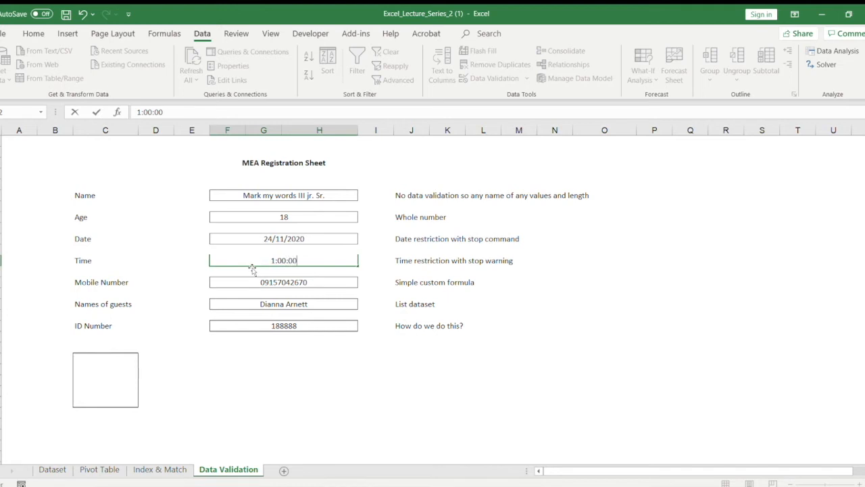
type(" PM")
key("Return")
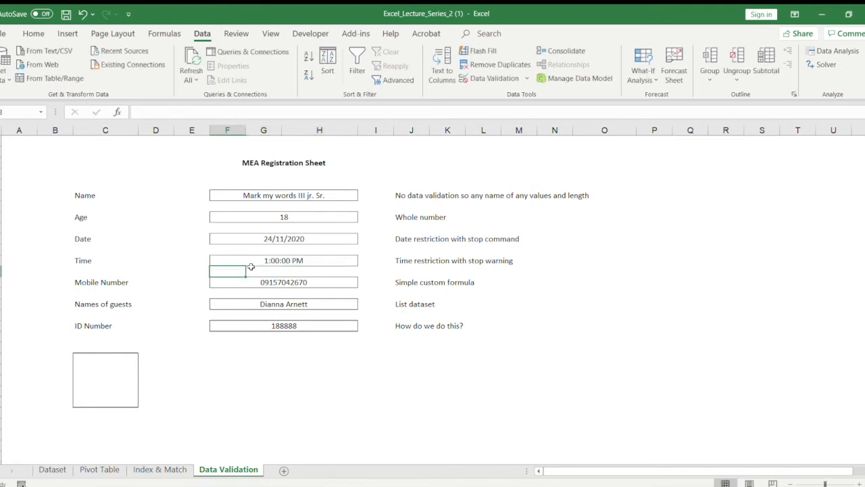
left_click(257, 260)
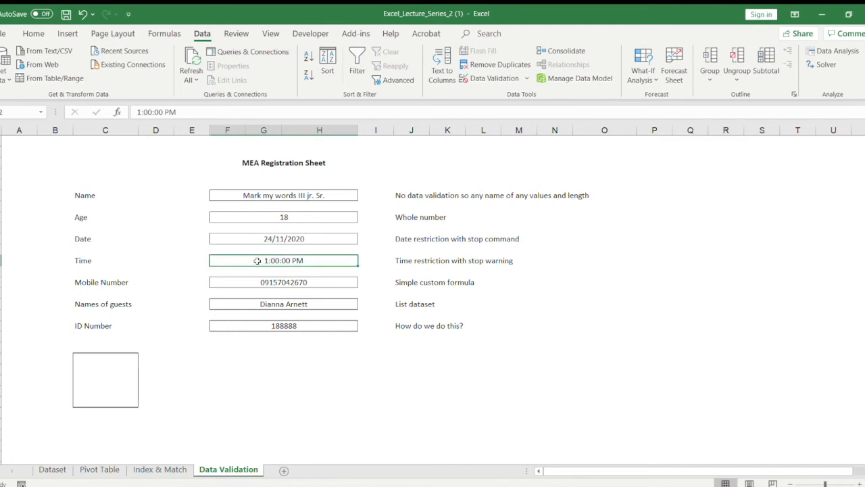
Step: Test the Time field with the entries 13:00:0 and 1:00, reselecting the field after each one
type("13")
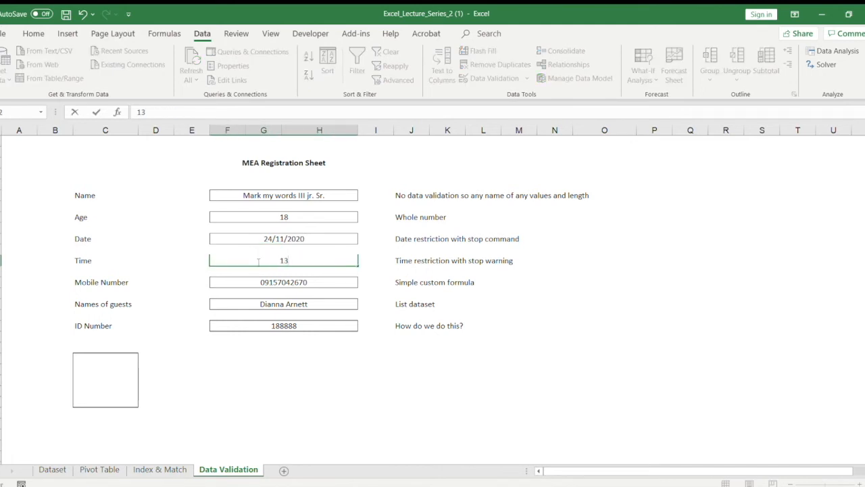
type(":00:0")
key("Return")
left_click(257, 260)
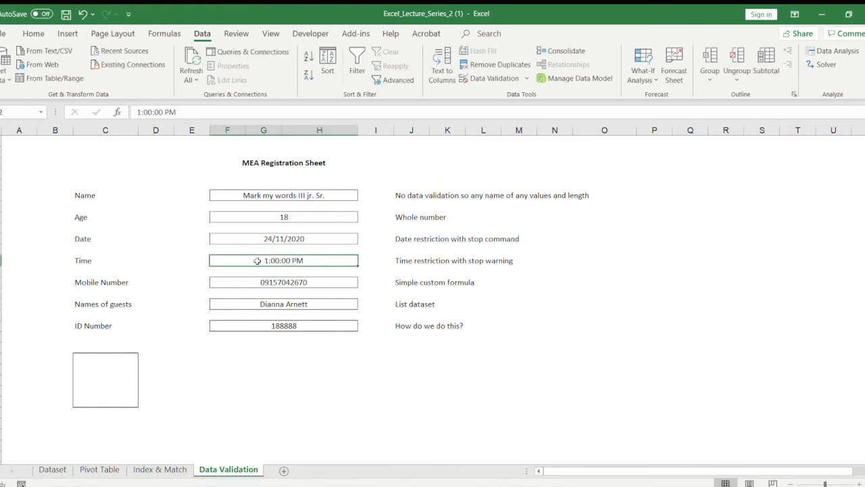
type("1:00")
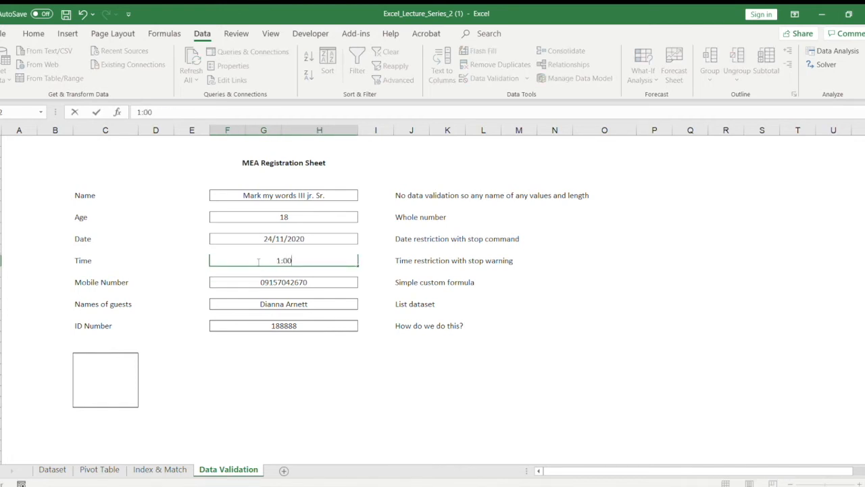
key("Return")
left_click(257, 260)
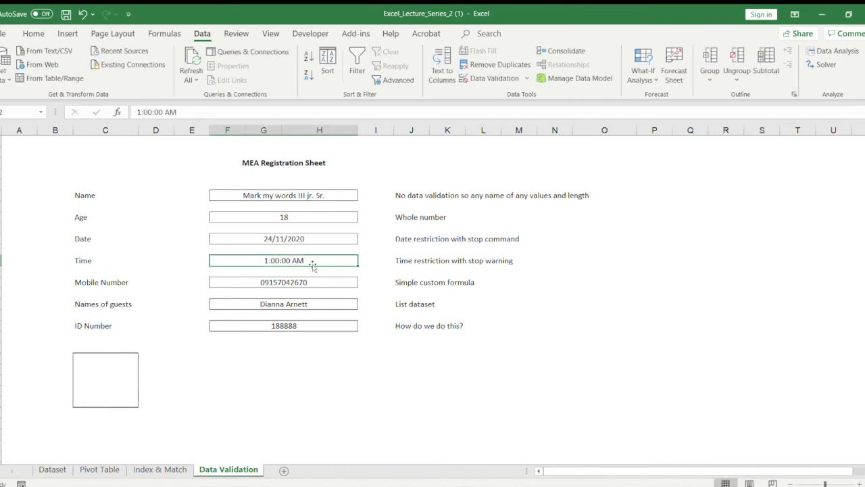
Step: Enter 1:00 PM in the Time field and reselect it
type("1:00 PM")
key("Return")
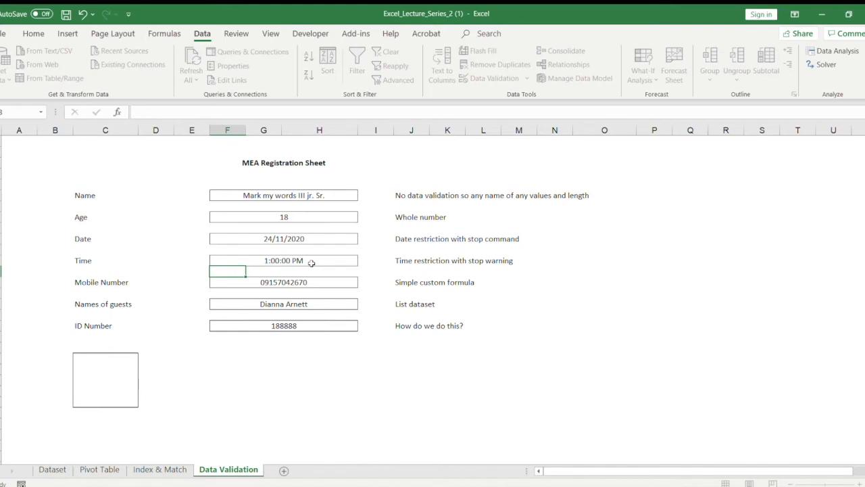
left_click(313, 264)
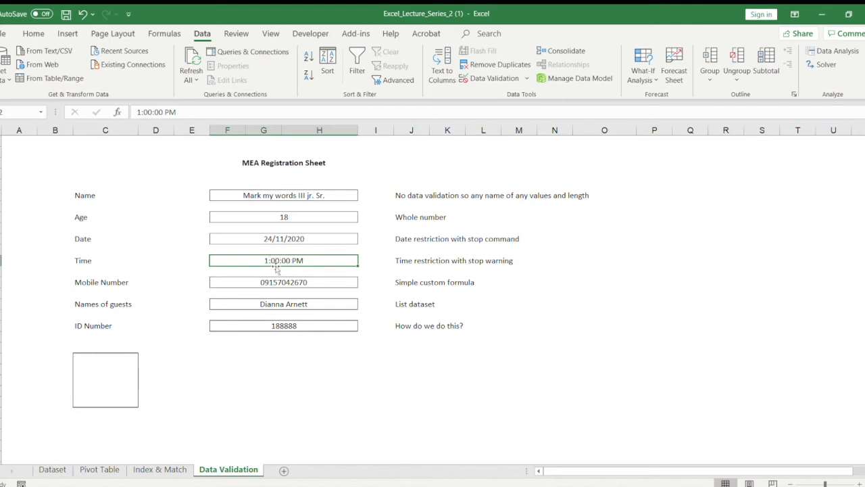
Step: Check the Time field's number format and review its data validation settings
left_click(33, 33)
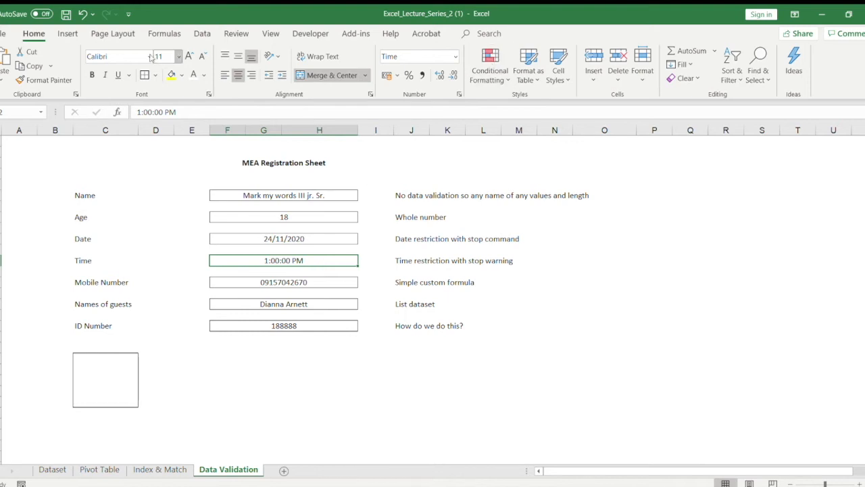
left_click(197, 33)
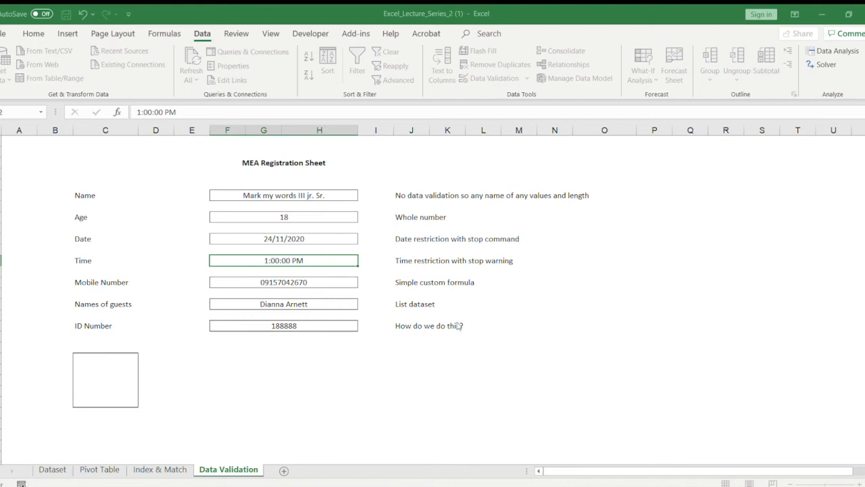
left_click(549, 336)
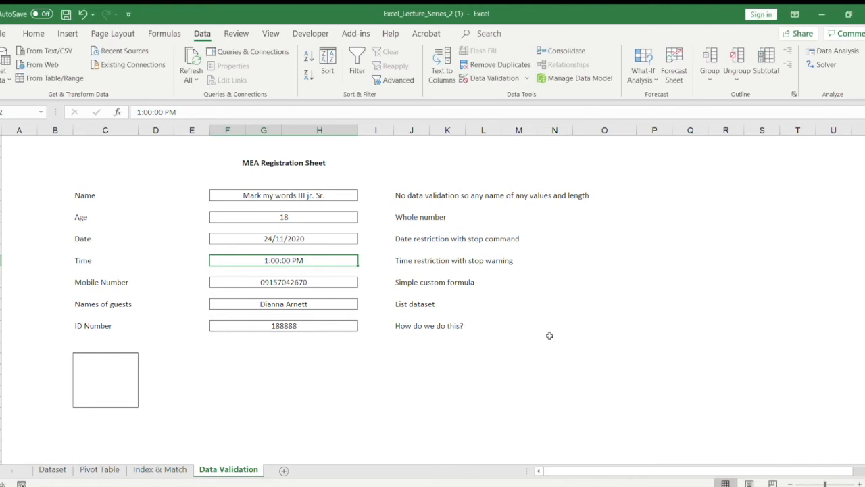
Step: Open the Mobile Number field's data validation settings and examine its custom formula
left_click(287, 282)
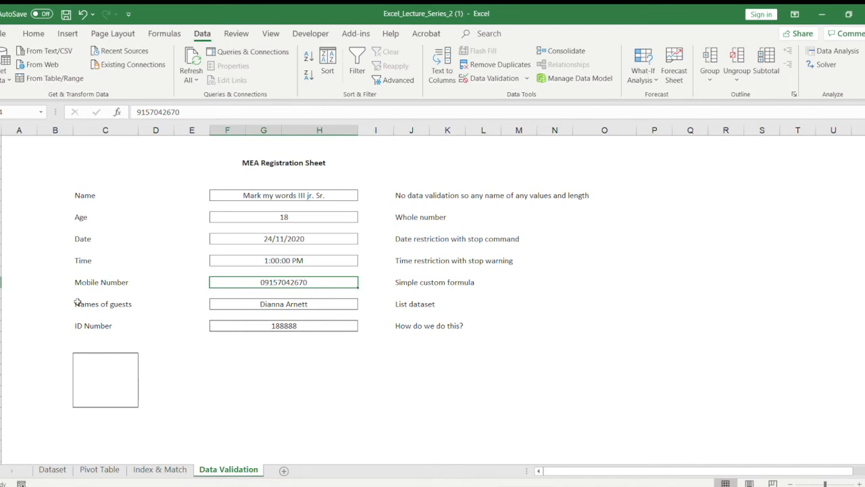
left_click(468, 81)
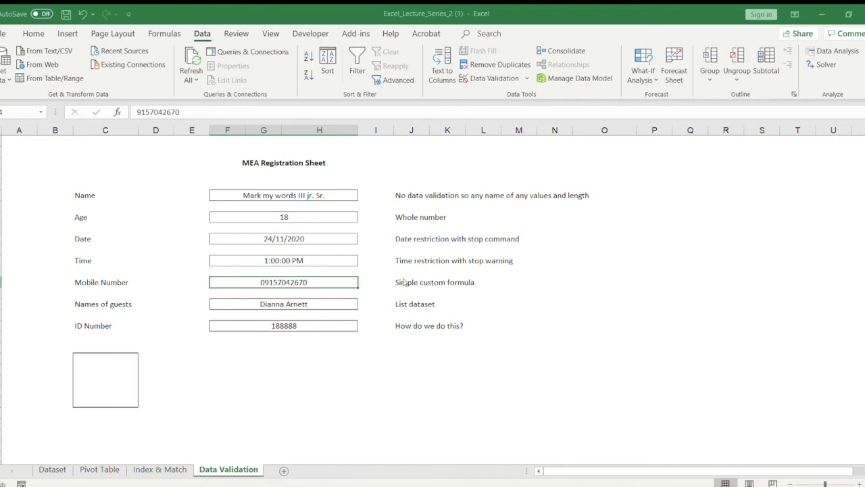
type("0")
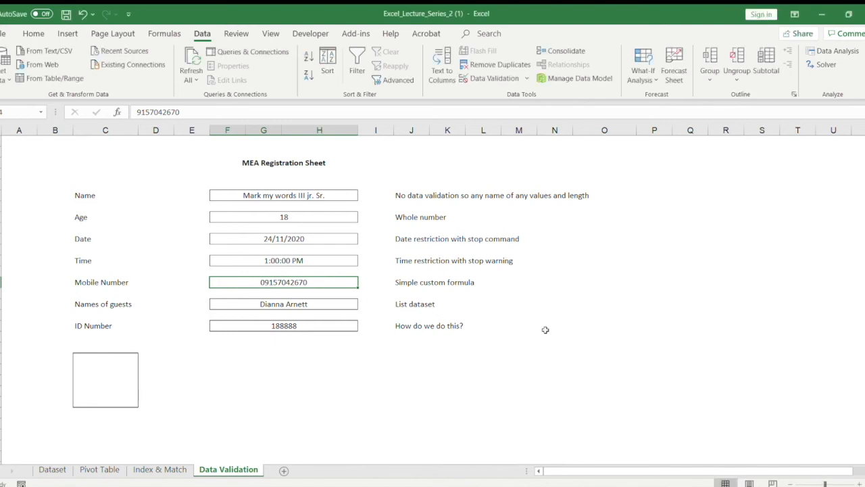
Step: Try entering 09 in the column N cell of the Mobile Number row and clear the entry
left_click(540, 284)
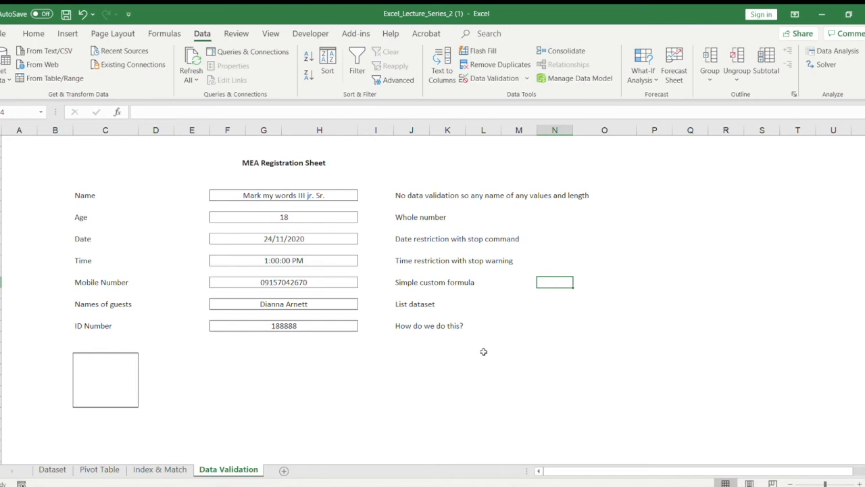
left_click(33, 33)
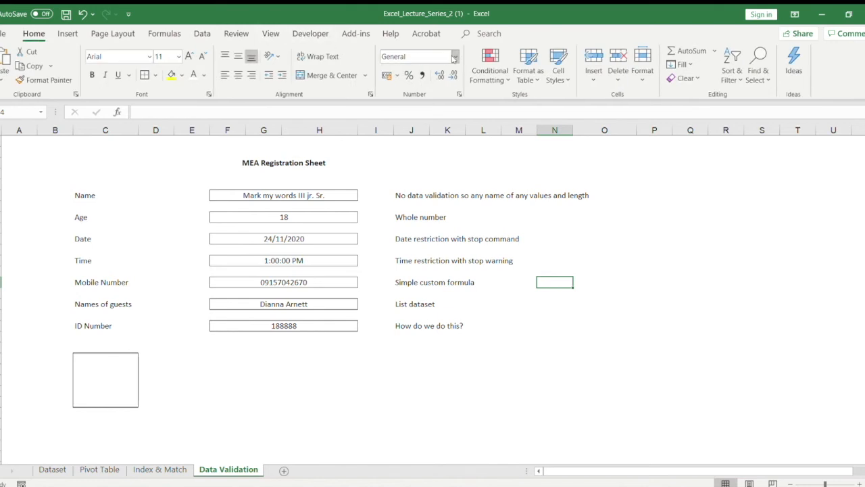
type("09")
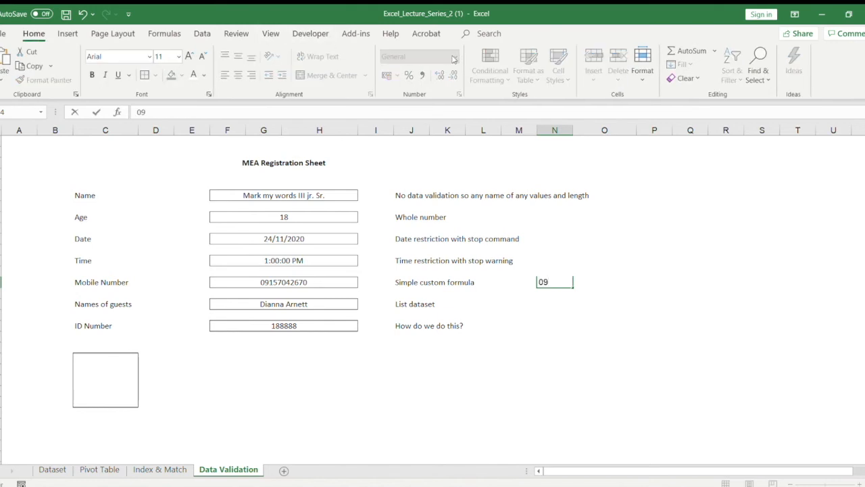
key("Right")
key("Left")
key("BackSpace")
key("Right")
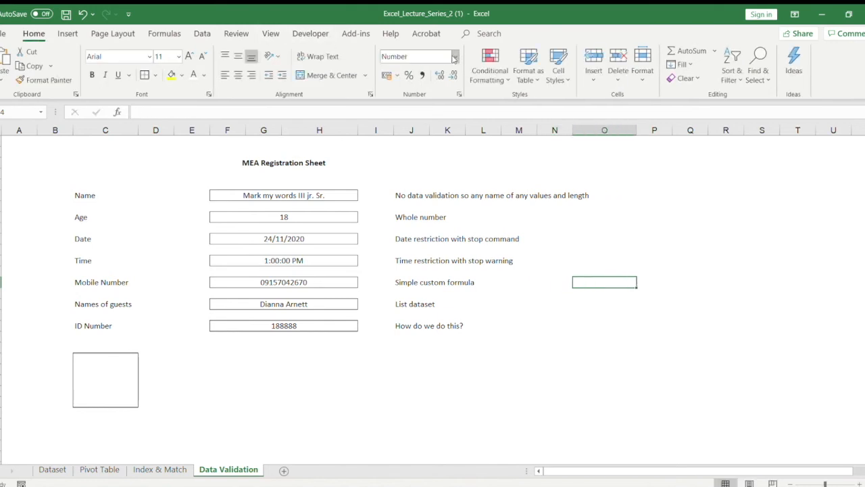
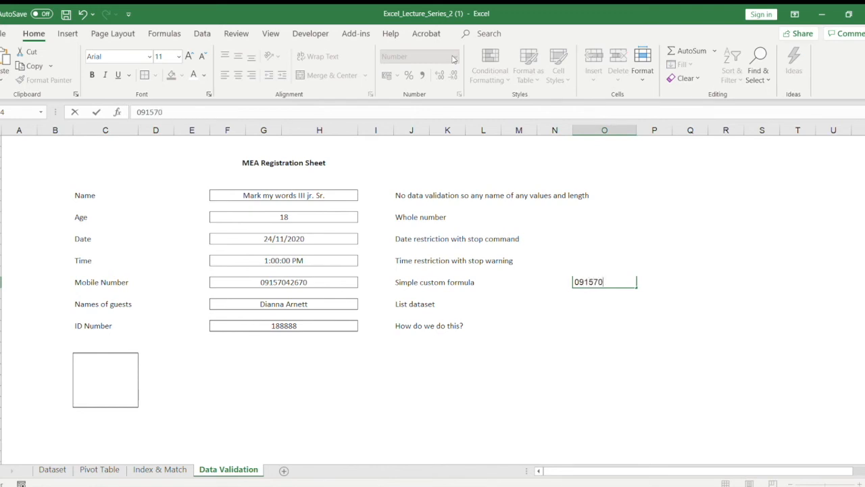
Step: Enter the sample mobile number with its leading zero in the row's column O cell, inspect it, and clear it
key("Return")
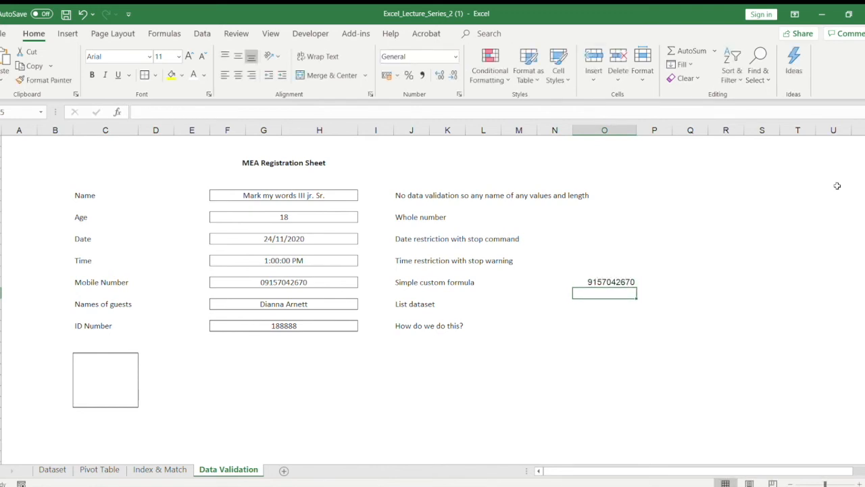
left_click(611, 280)
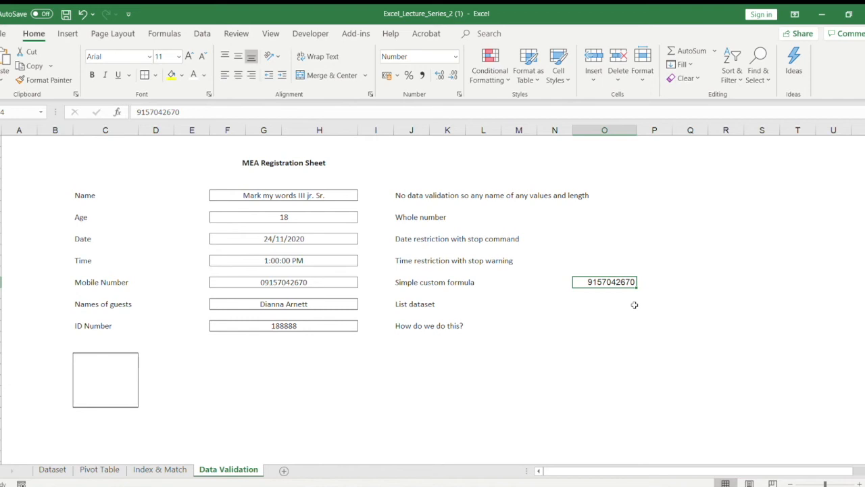
key("BackSpace")
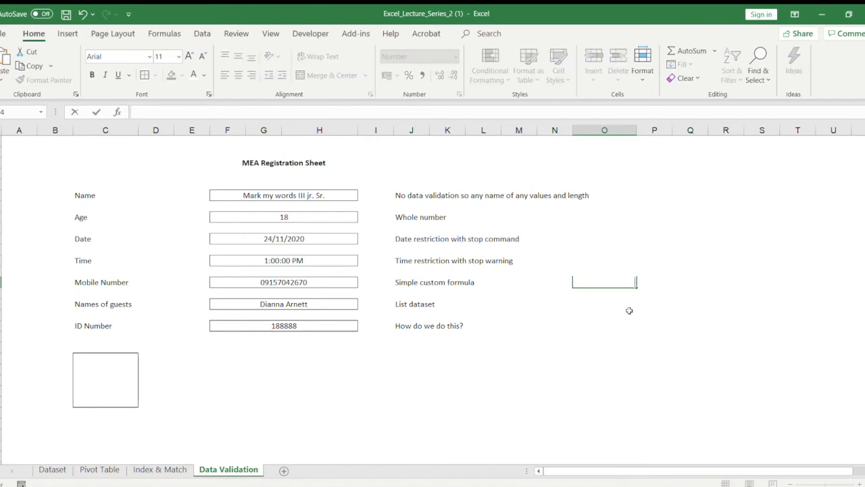
key("Return")
Step: Enter the mobile number with a leading zero in the column N cell of the Mobile Number row
left_click(266, 282)
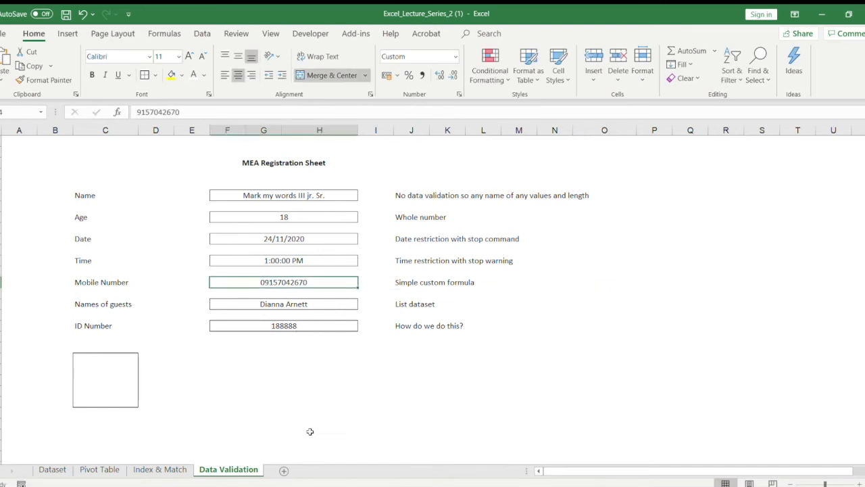
key("alt+Tab")
left_click(531, 291)
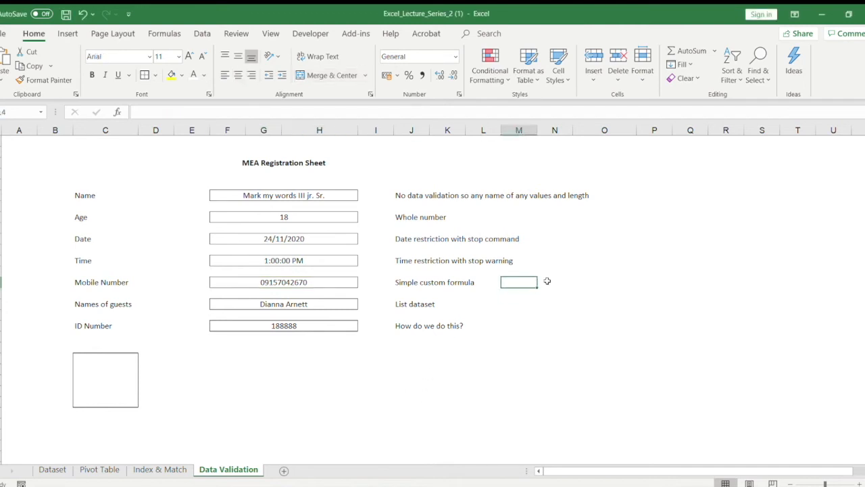
left_click(548, 282)
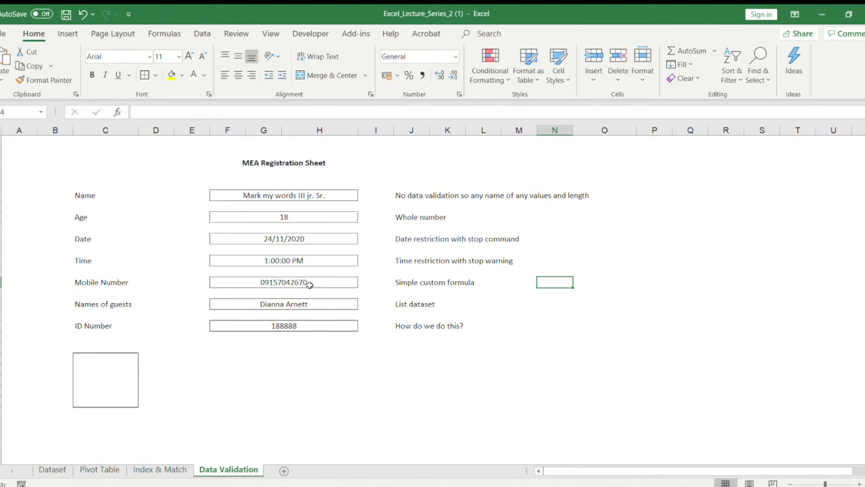
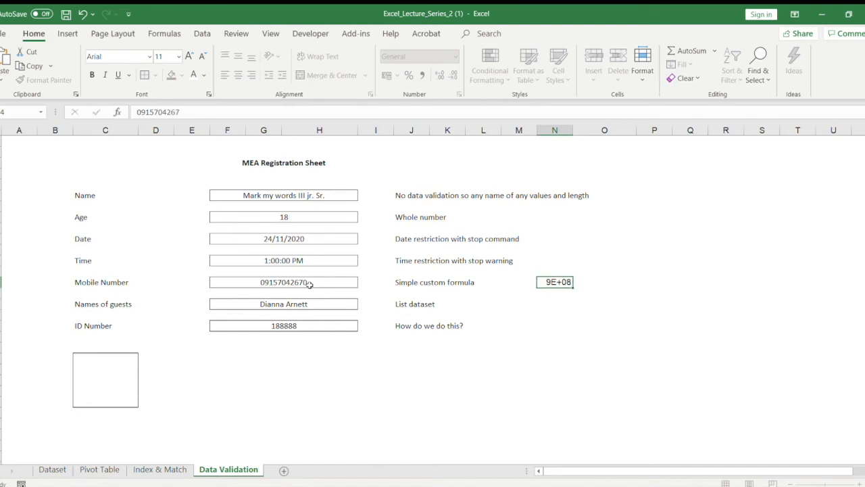
key("Return")
Step: Inspect the stored value of the Mobile Number field and compare it with the trial entry in column N
left_click(306, 283)
left_click_drag(138, 112, 180, 112)
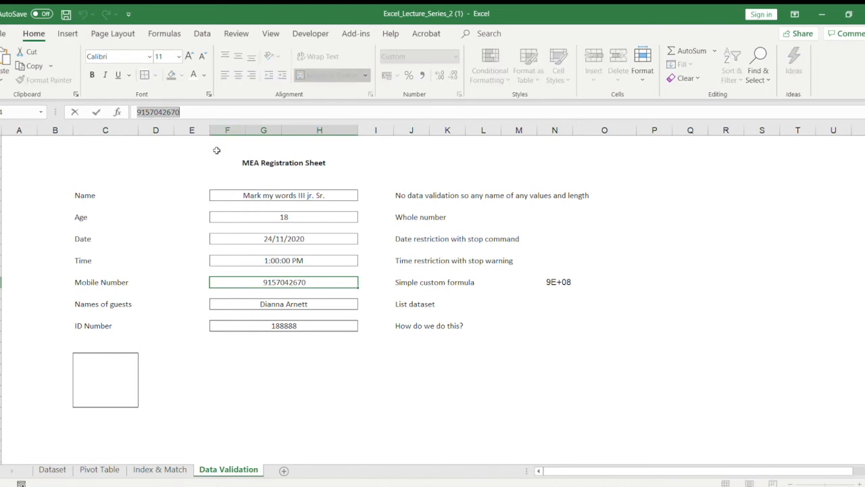
left_click(556, 281)
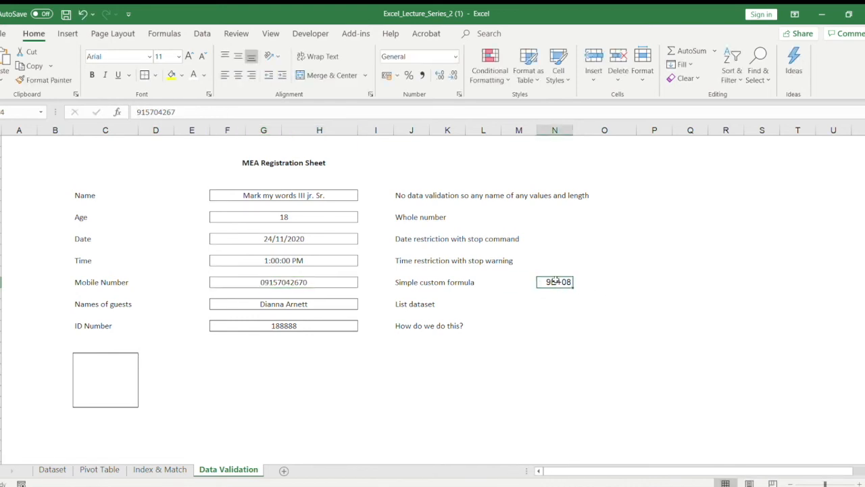
Step: Calculate the Mobile Number entry's length with a LEN formula in the row's column O cell, and clear the formula
key("Right")
type("=len")
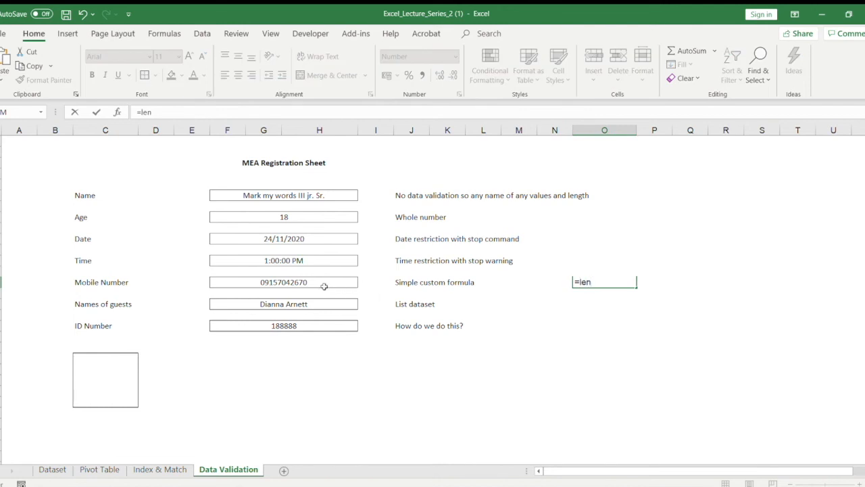
type("*")
left_click(324, 287)
key("BackSpace")
key("BackSpace")
key("BackSpace")
left_click(323, 285)
type(")")
key("ctrl+Return")
key("Return")
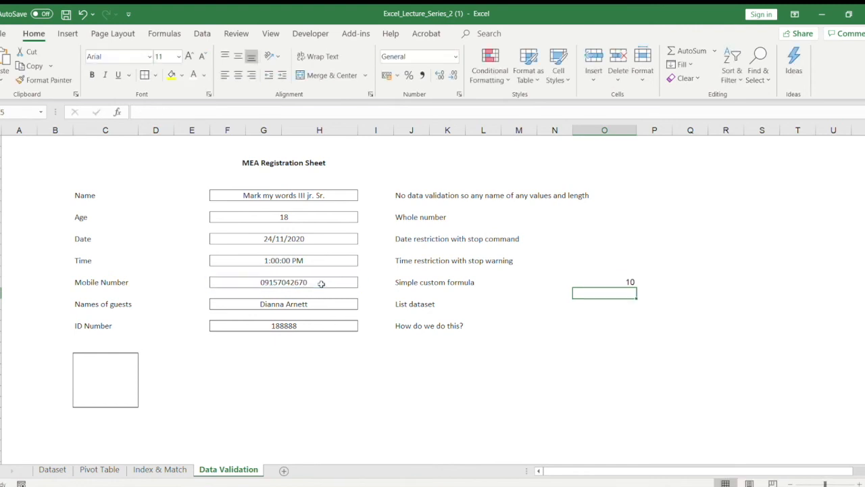
left_click(615, 280)
key("BackSpace")
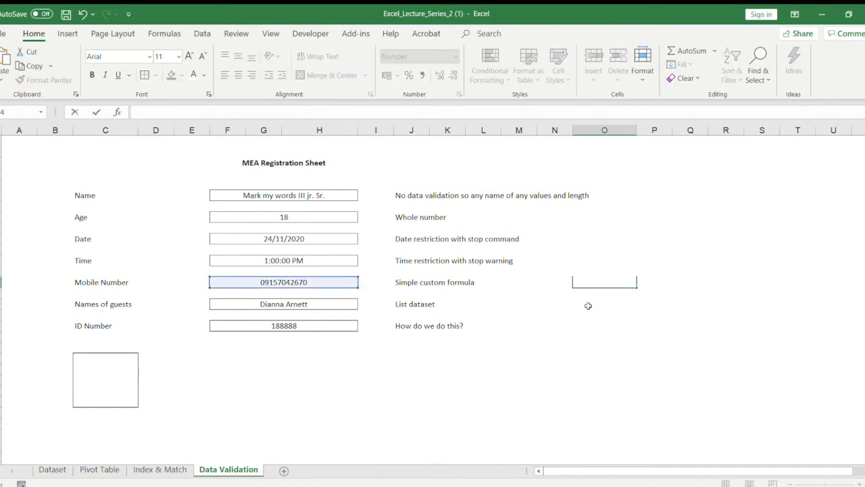
Step: Inspect the data validation list source of the Names of guests field, including the range it references on the Dataset sheet
left_click(306, 305)
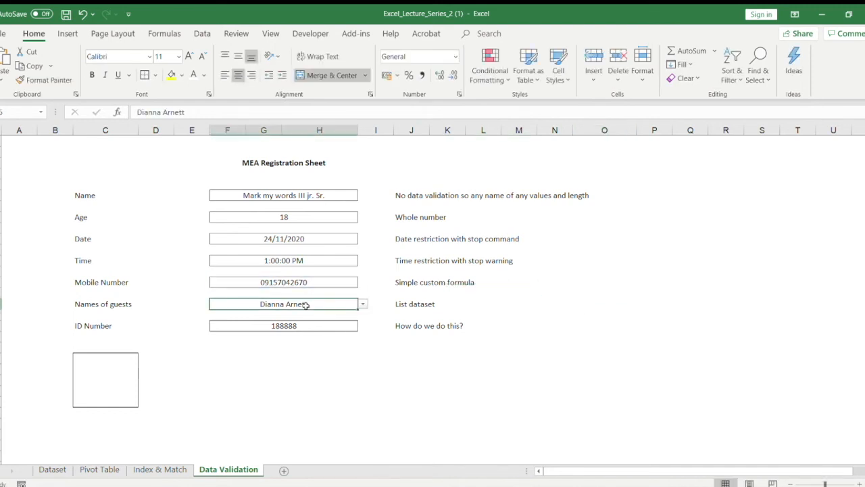
left_click(452, 51)
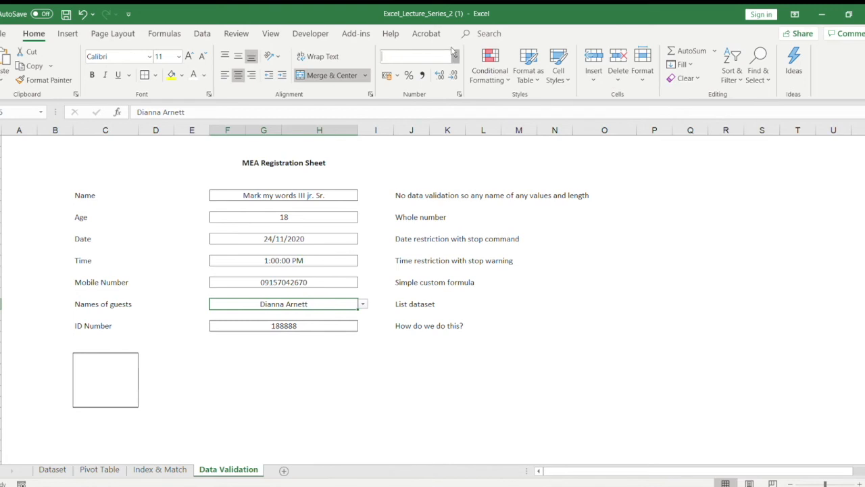
left_click(202, 34)
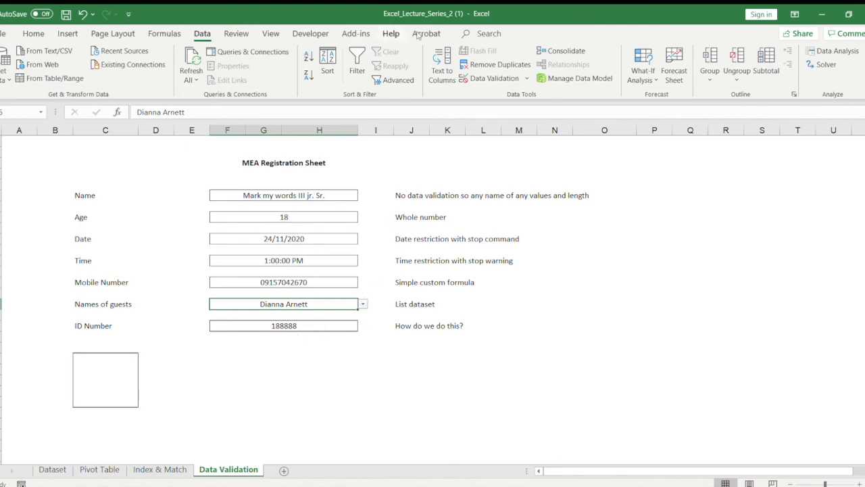
left_click(476, 78)
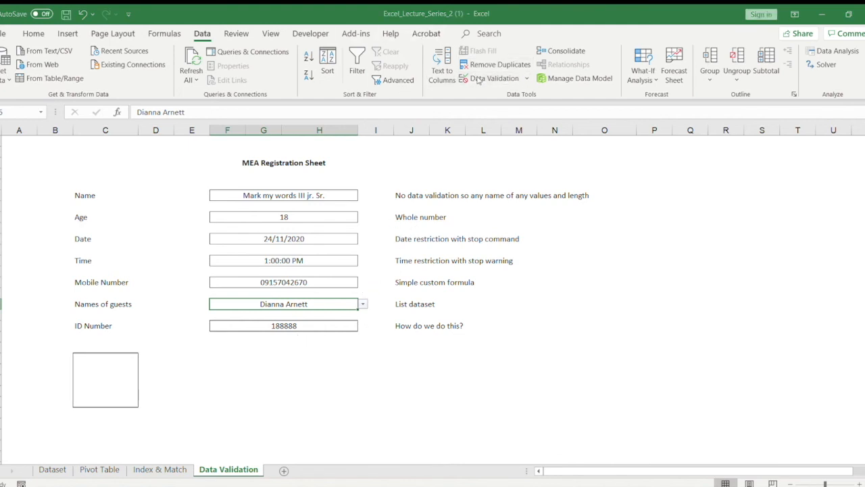
left_click_drag(468, 271, 254, 271)
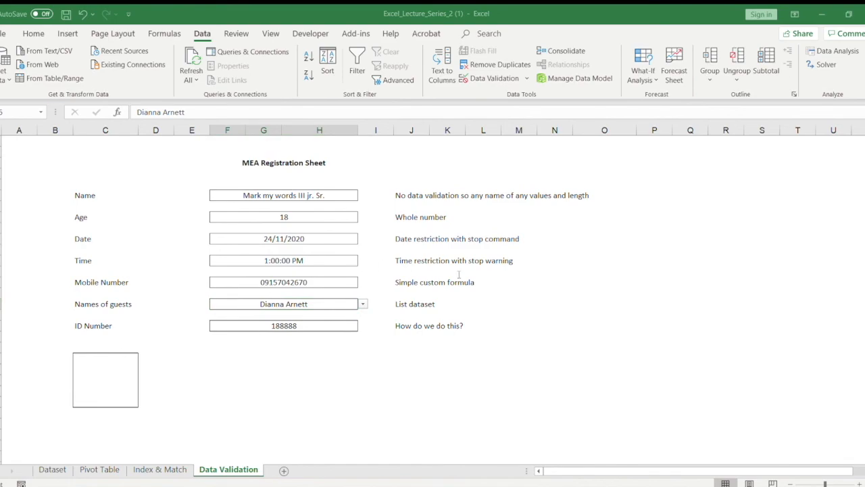
left_click(459, 274)
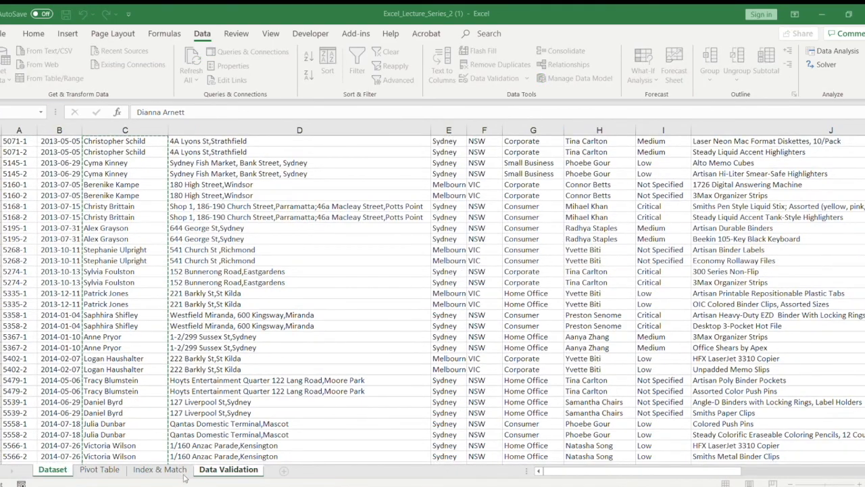
left_click(215, 470)
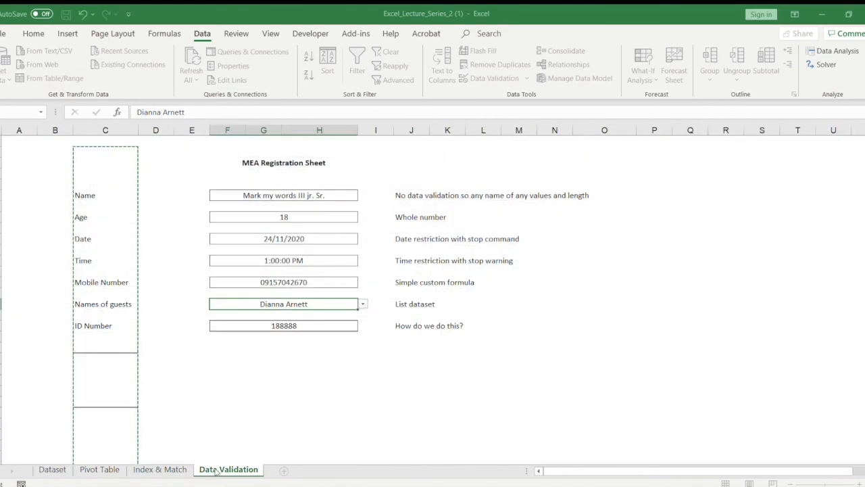
Step: Replace the list source in the Names of guests validation, apply it, and enter 1 in the field
left_click_drag(479, 272, 328, 272)
key("BackSpace")
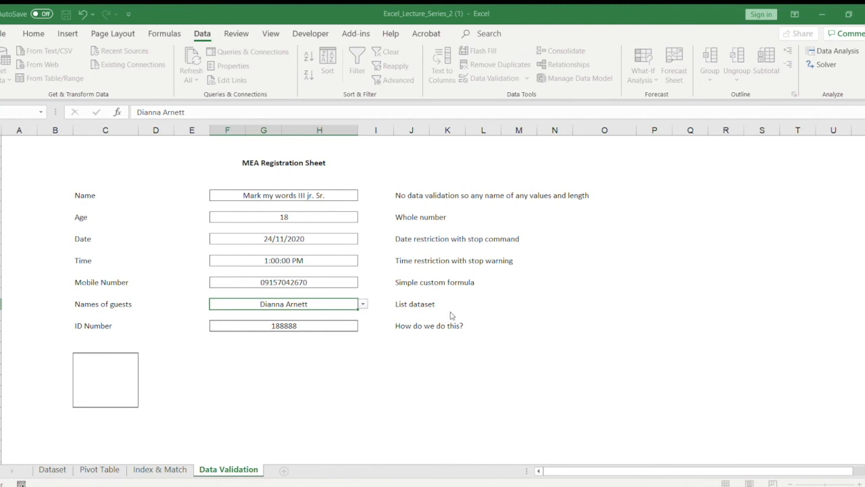
key("ctrl+c")
key("ctrl+a")
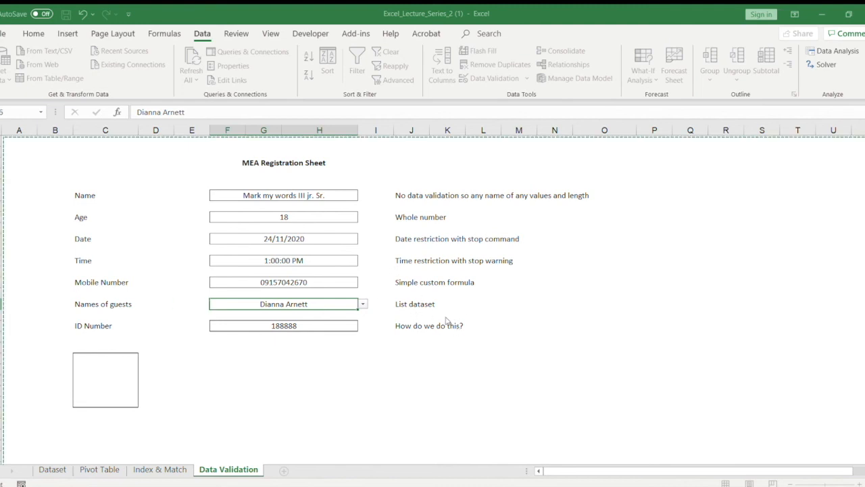
key("Escape")
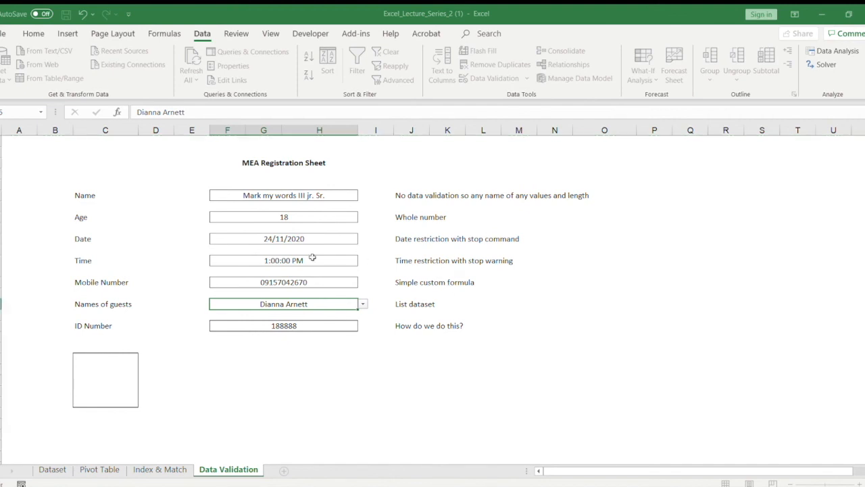
left_click(551, 330)
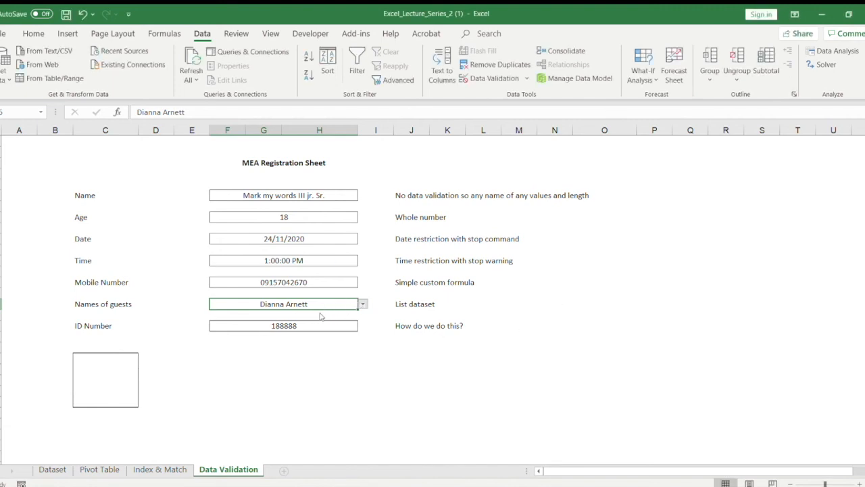
type("1")
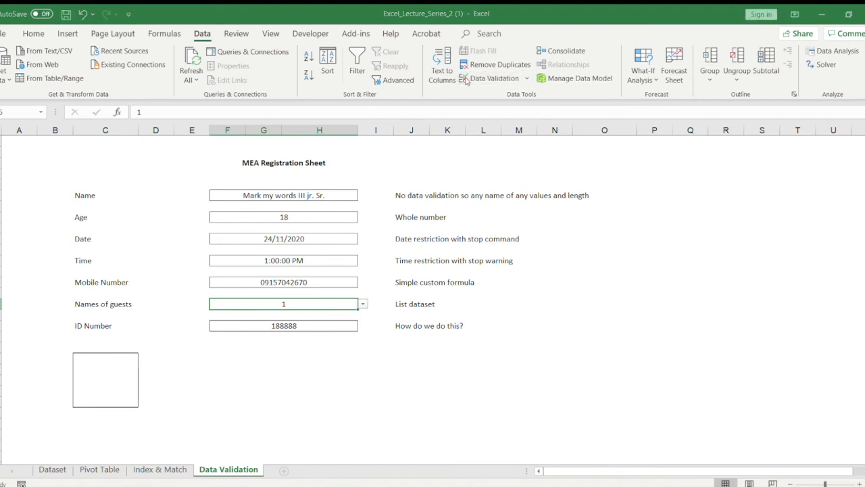
Step: Set the Names of guests validation's list source to the names in column C of the Dataset sheet
left_click(418, 274)
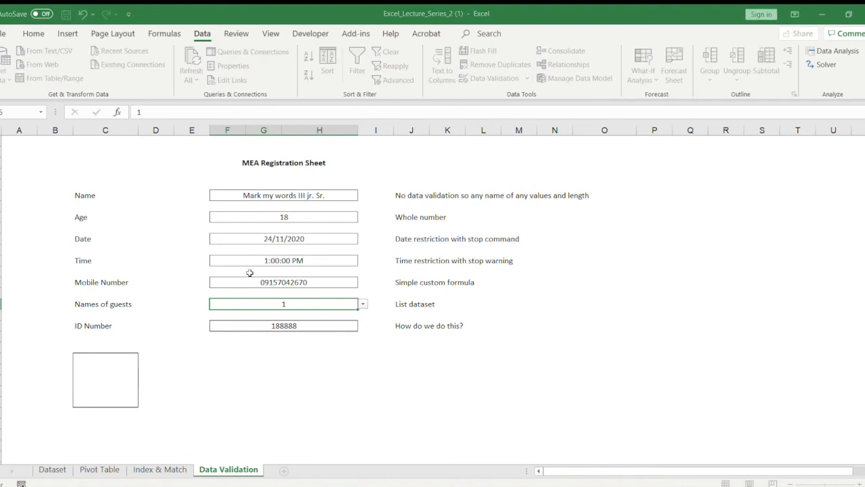
left_click(52, 470)
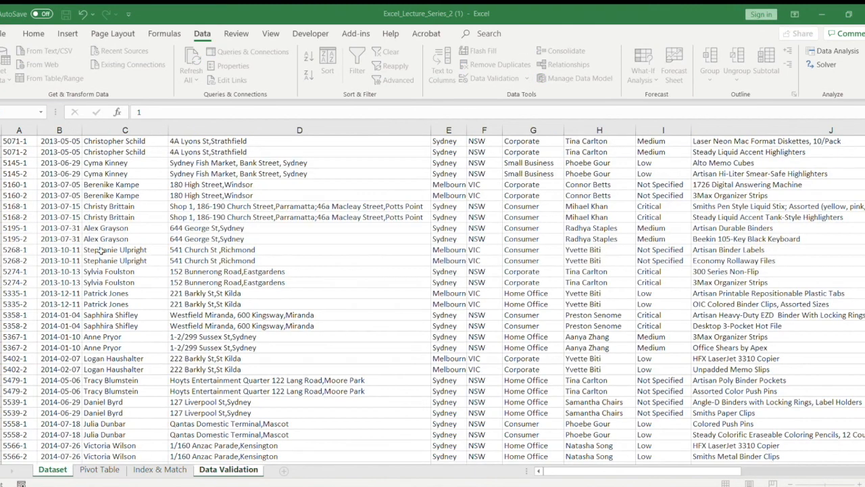
left_click(97, 140)
key("ctrl+shift+Down")
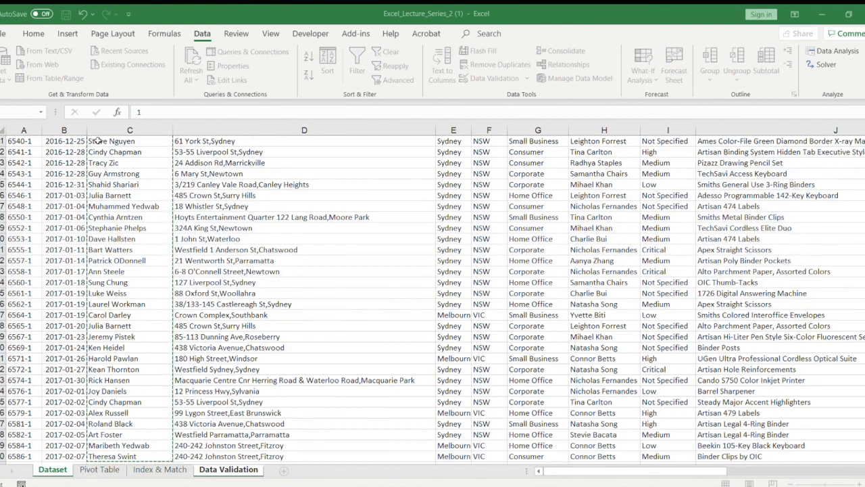
left_click(549, 329)
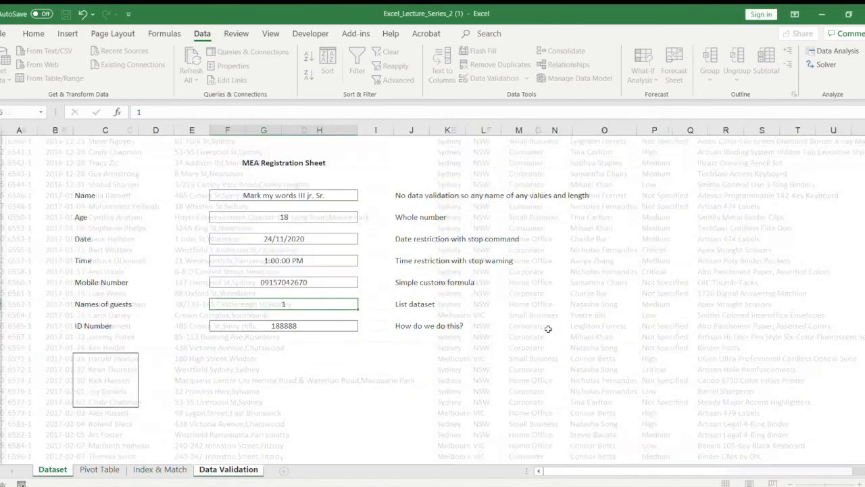
Step: Check the Names of guests field for an in-cell dropdown list
left_click(367, 304)
left_click(350, 304)
left_click(364, 308)
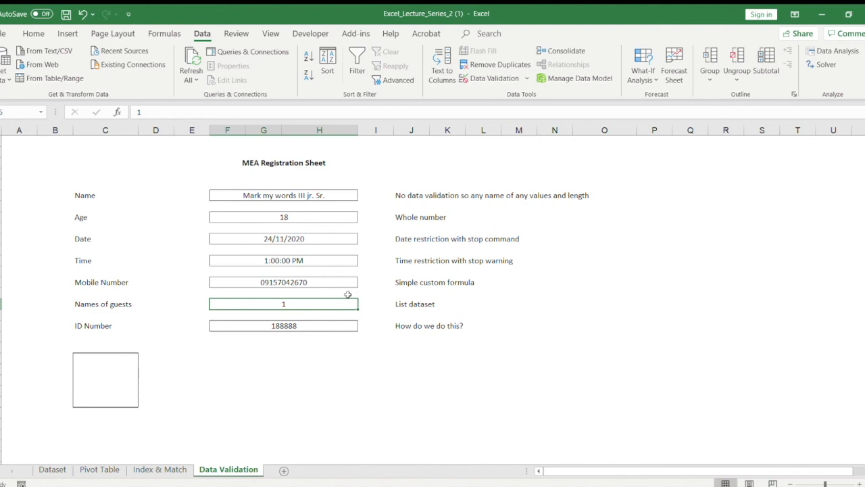
Step: Look up a person's name on the Dataset sheet and enter that full name in the Names of guests field
left_click(53, 468)
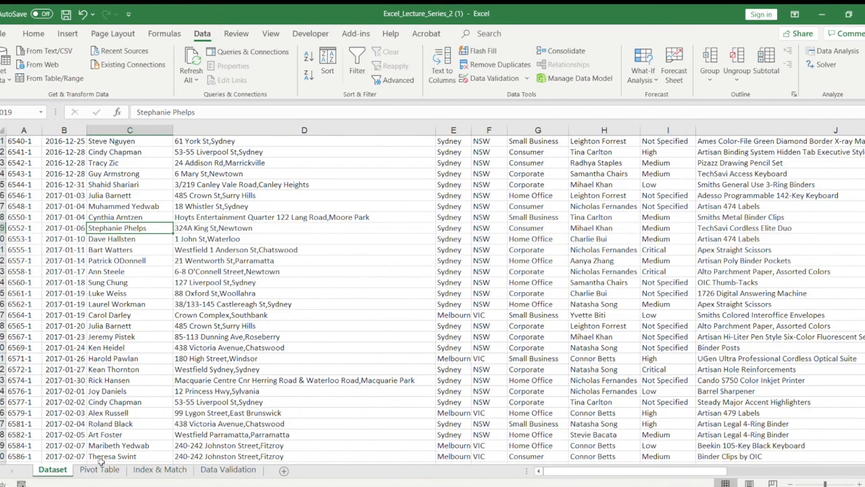
left_click(233, 468)
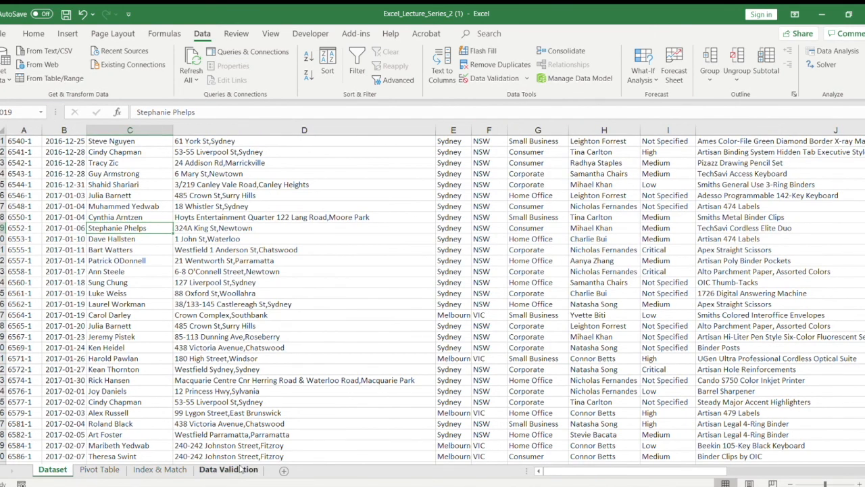
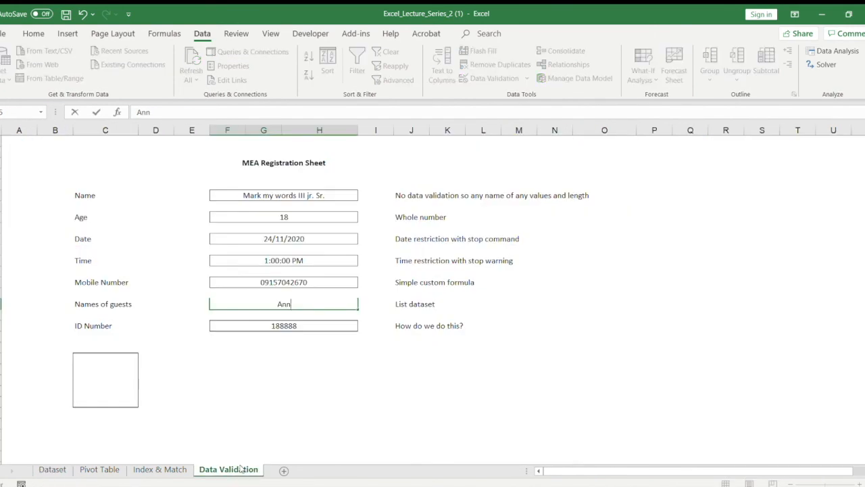
key("Return")
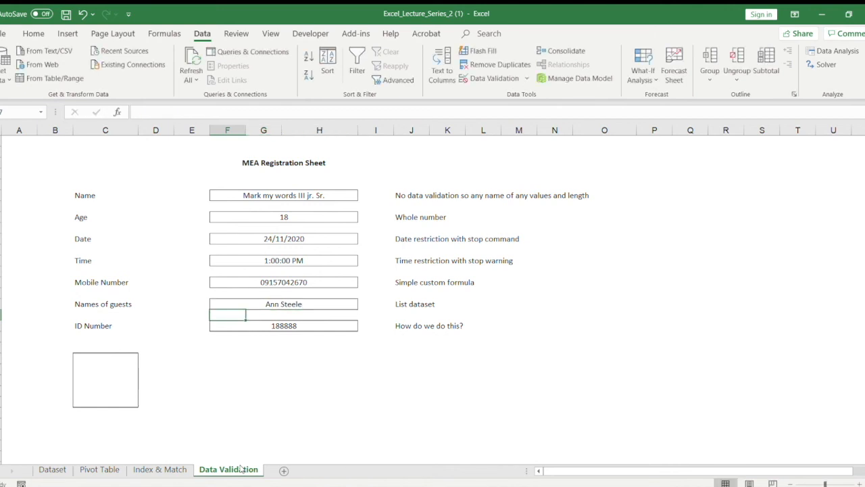
Step: Try to enter a name that is not in the dataset in the Names of guests field, and cancel the entry
left_click(264, 306)
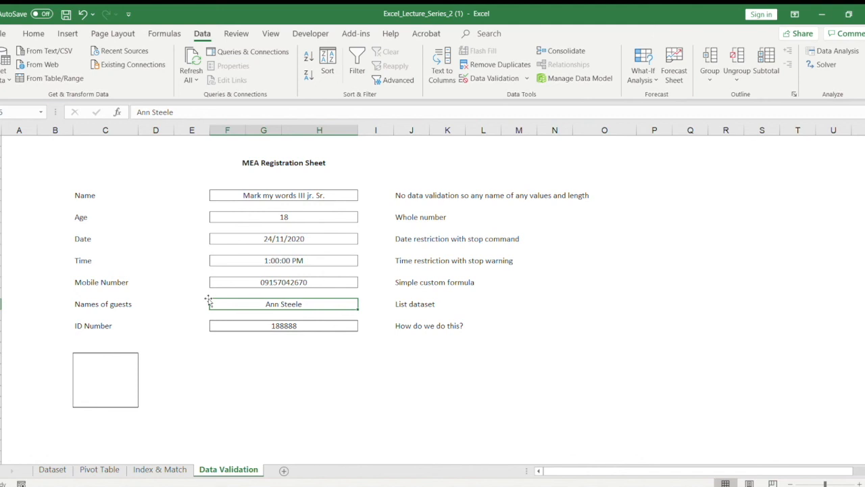
type("Joe mama")
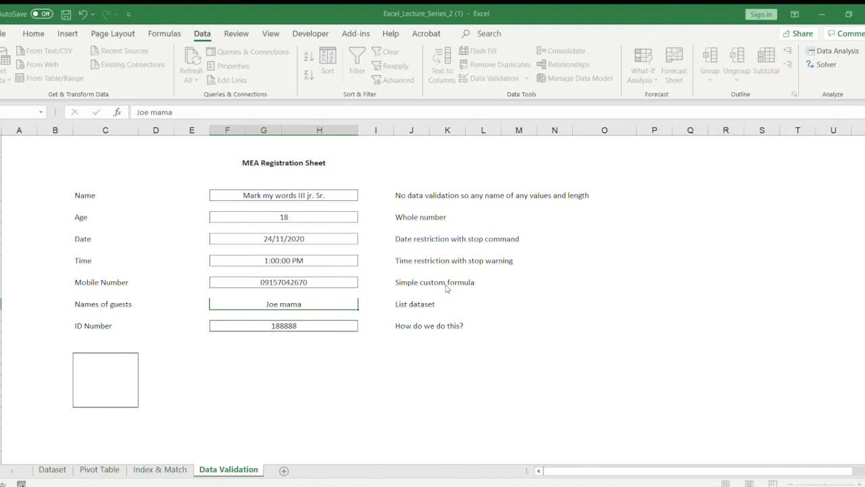
key("Escape")
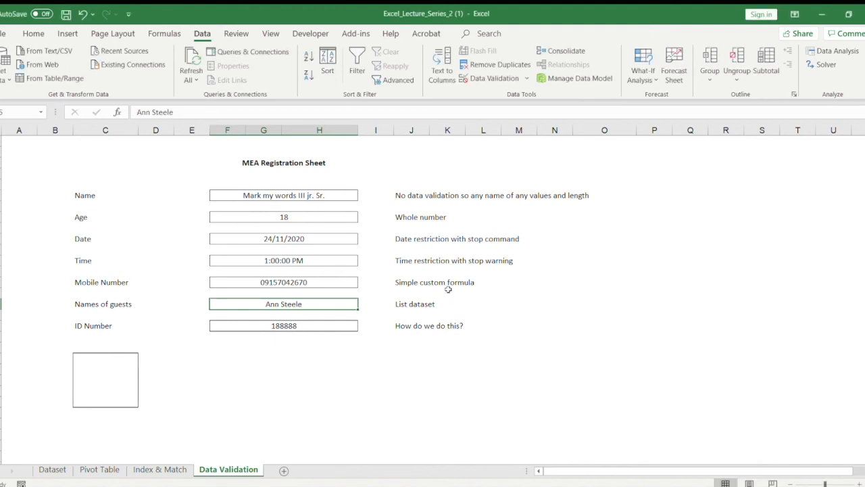
Step: Reveal the hidden ID numbers in the bordered column C box by giving them a black font colour
left_click(221, 358)
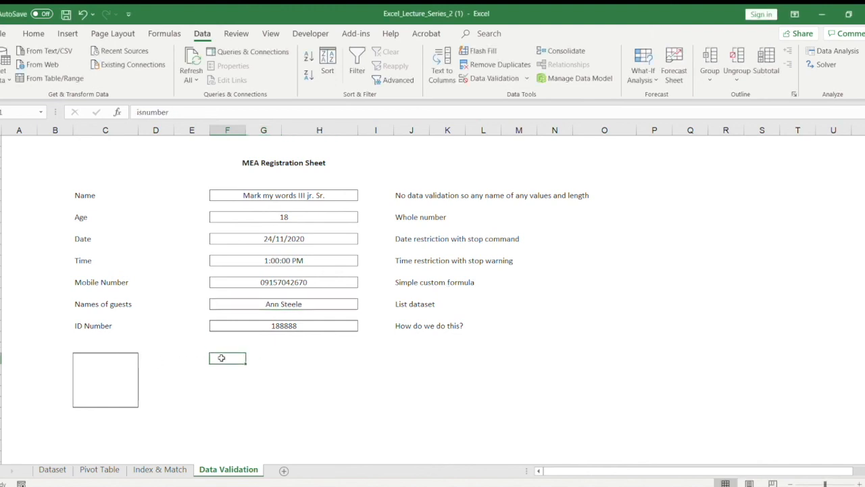
left_click(261, 325)
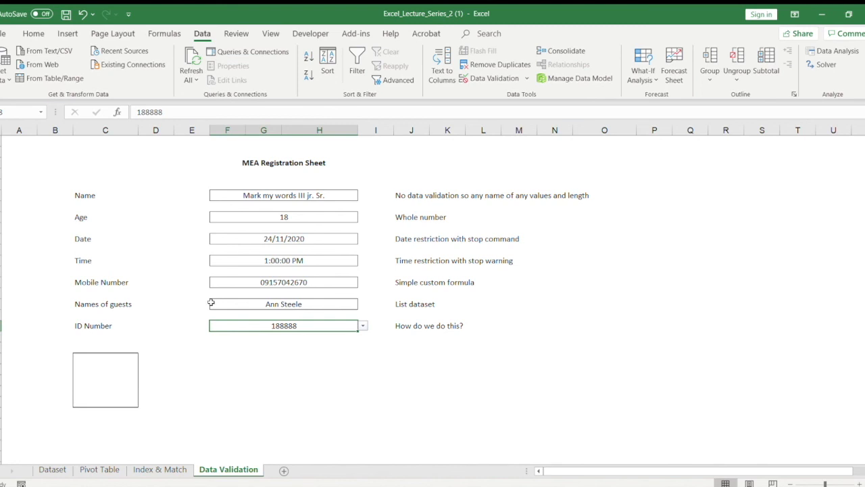
left_click(24, 34)
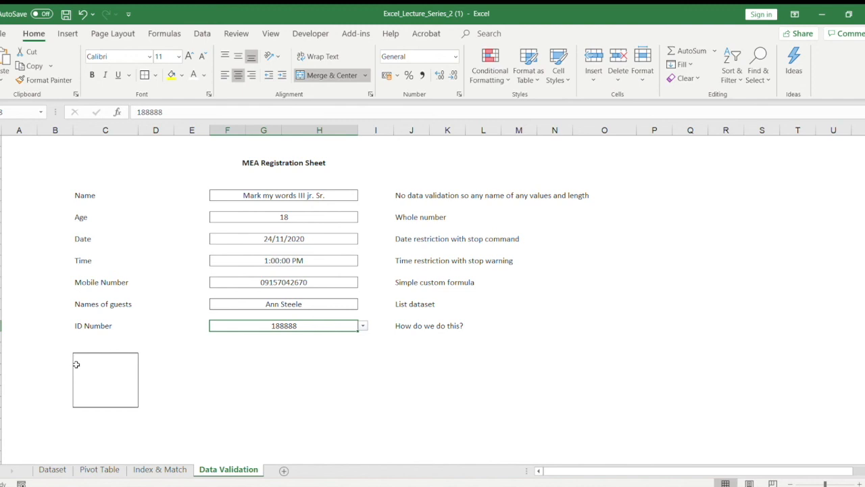
left_click_drag(77, 358, 110, 402)
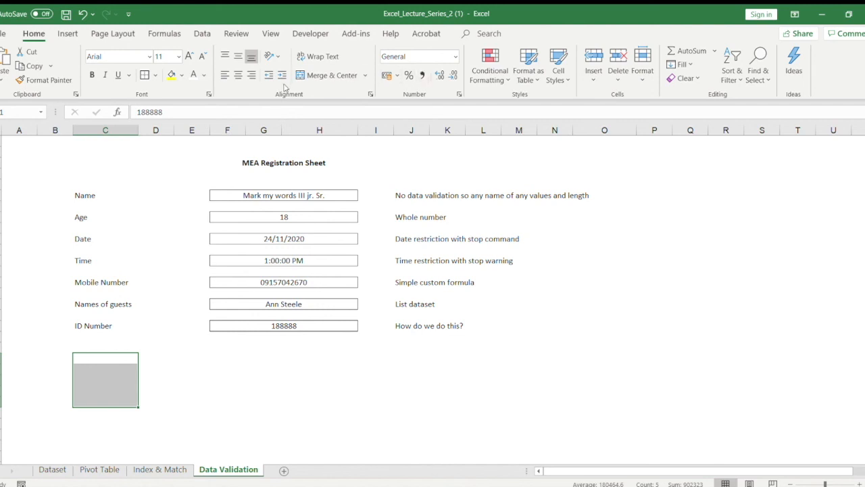
left_click(194, 75)
left_click(162, 334)
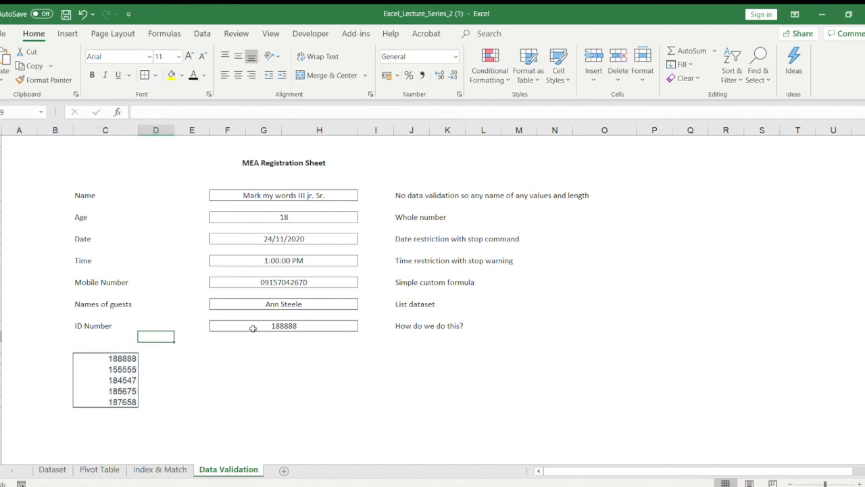
Step: Reveal the hidden criteria notes in column F below the ID Number field by giving them a black font colour
left_click(254, 325)
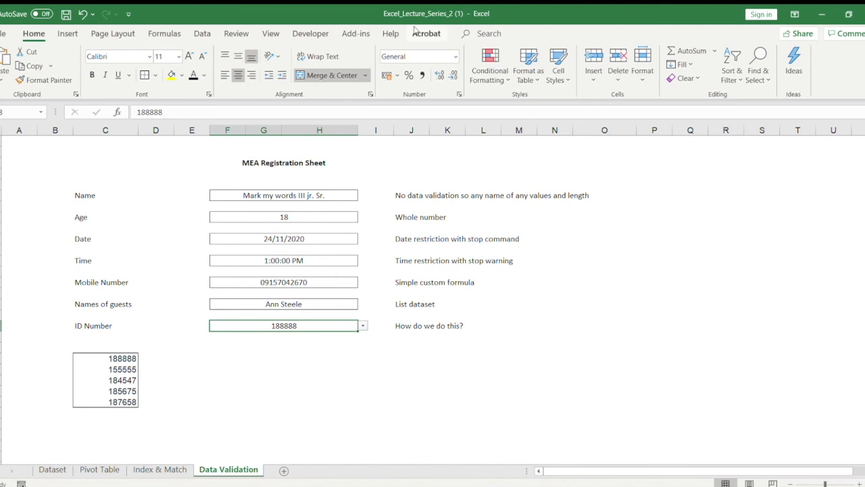
left_click(202, 33)
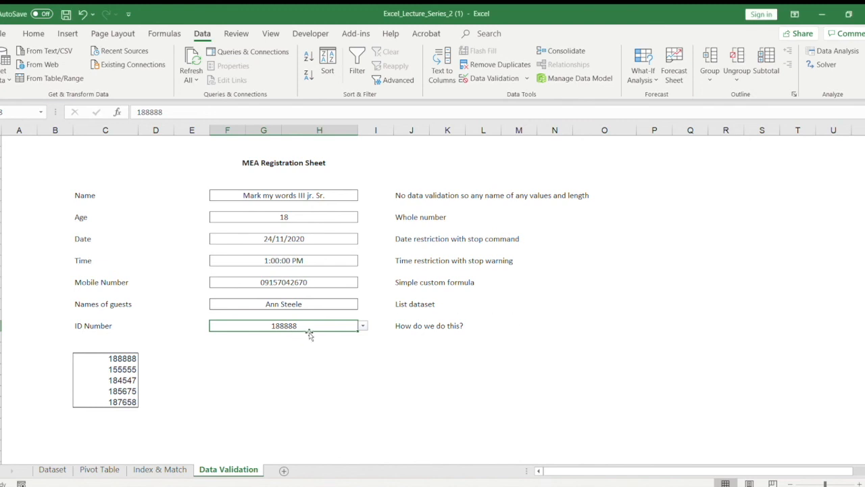
left_click(228, 337)
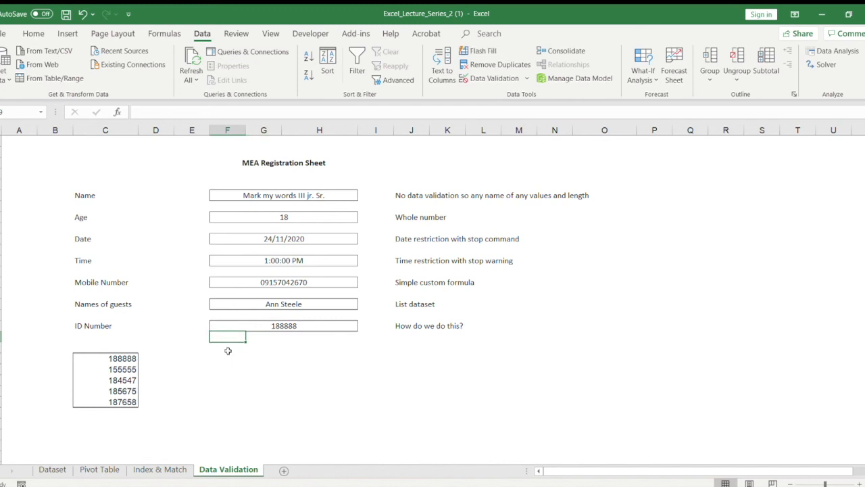
left_click(228, 350)
left_click_drag(224, 358, 222, 380)
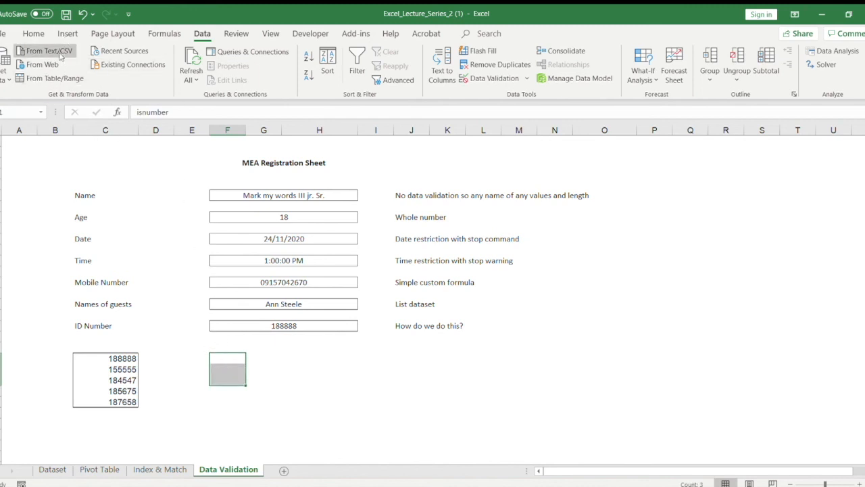
left_click(34, 33)
left_click(266, 376)
left_click_drag(218, 359, 222, 392)
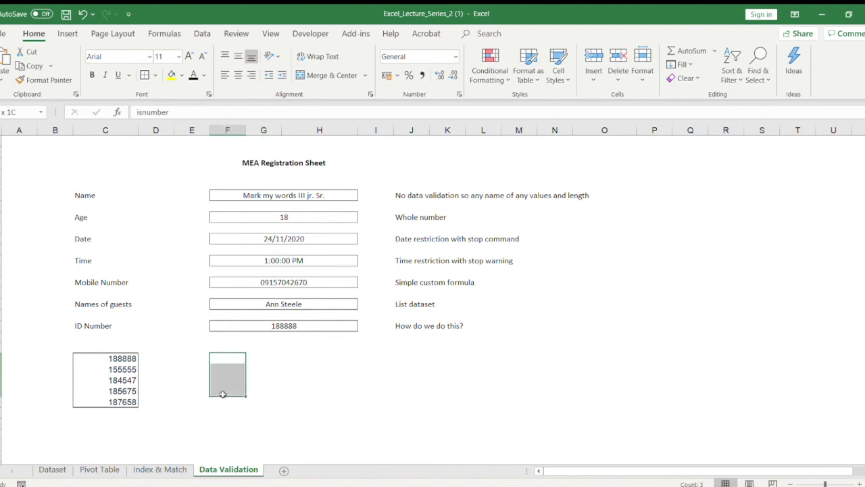
left_click(193, 75)
left_click(314, 413)
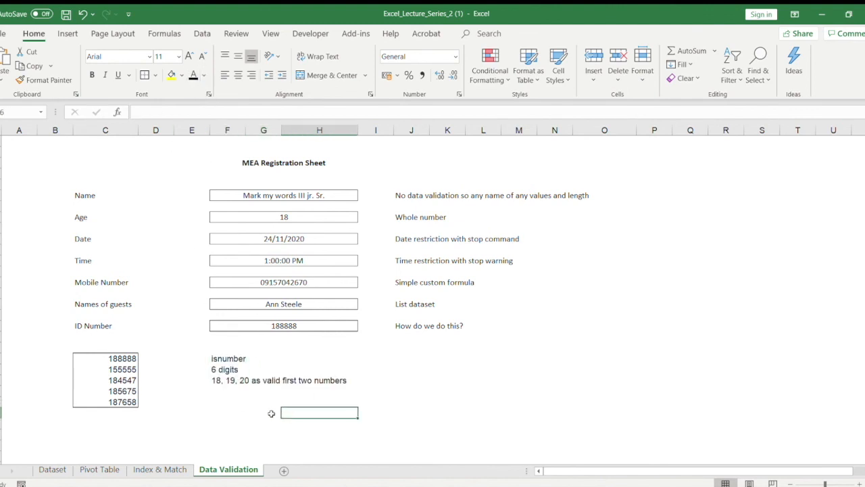
double_click(215, 380)
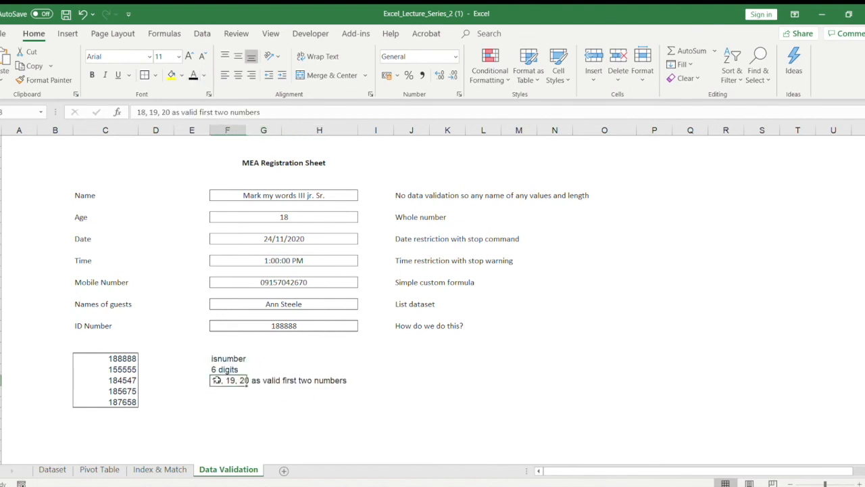
left_click(229, 346)
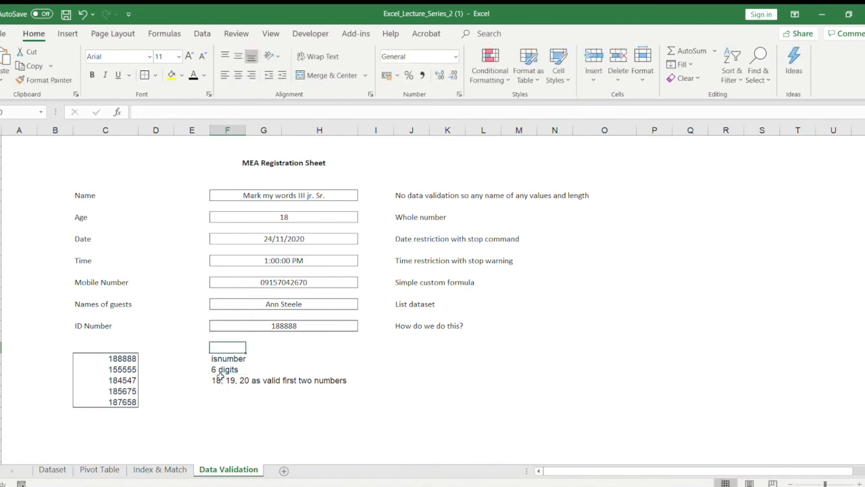
left_click(226, 380)
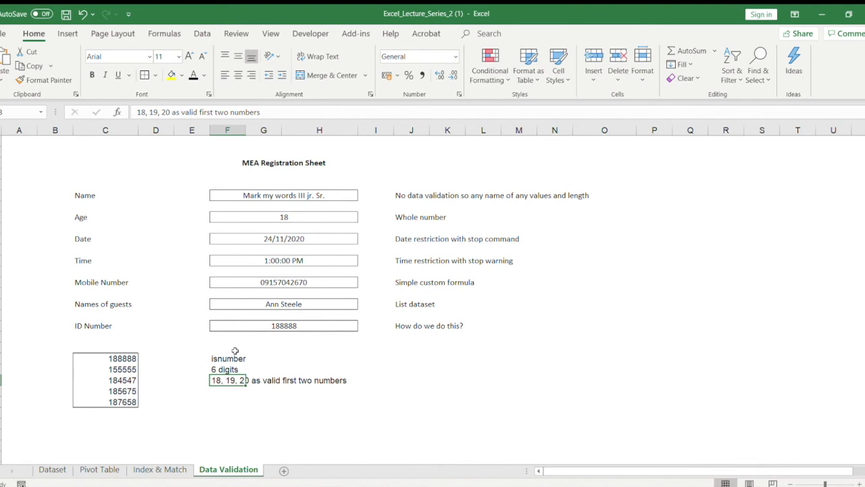
left_click(236, 351)
left_click(280, 351)
type("212223")
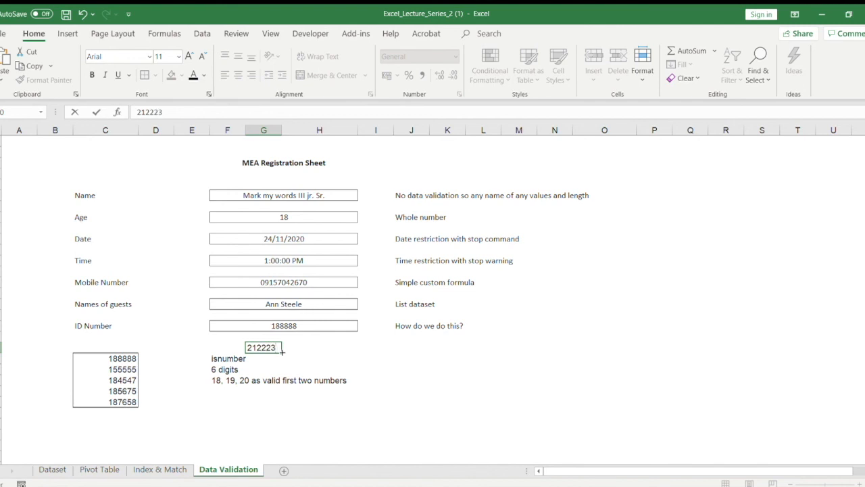
key("Escape")
left_click(318, 336)
Step: Examine the three criteria notes in column F below the ID Number field, along with the field they apply to
left_click(228, 358)
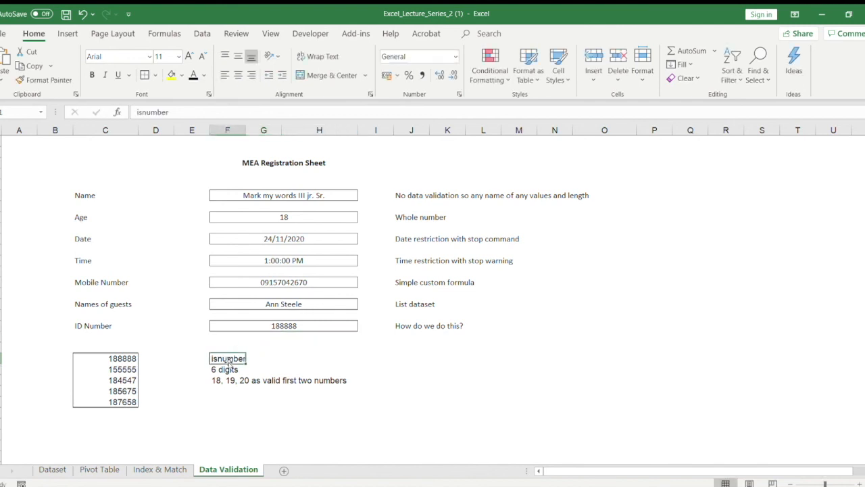
left_click_drag(228, 359, 230, 380)
left_click(293, 356)
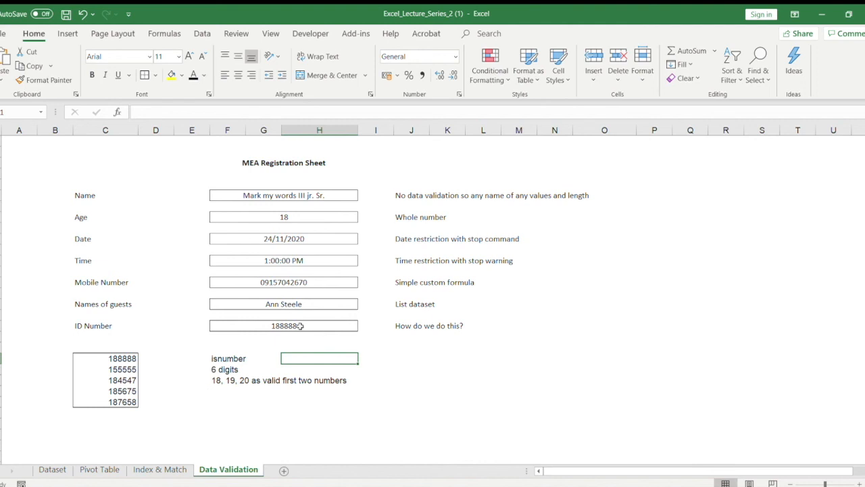
left_click(308, 331)
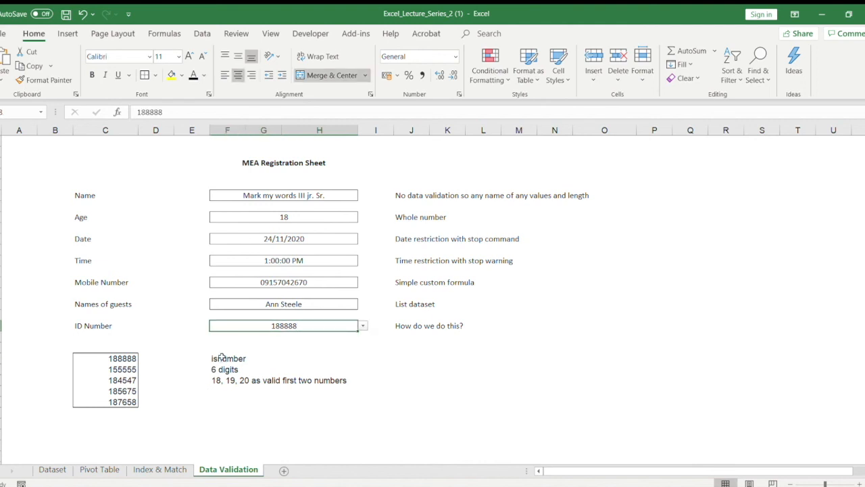
left_click_drag(222, 357, 224, 369)
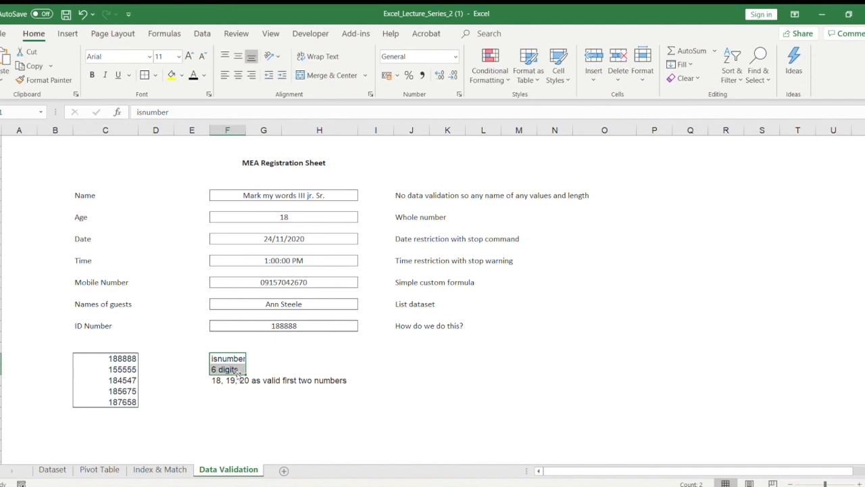
left_click(256, 346)
left_click_drag(232, 363, 230, 380)
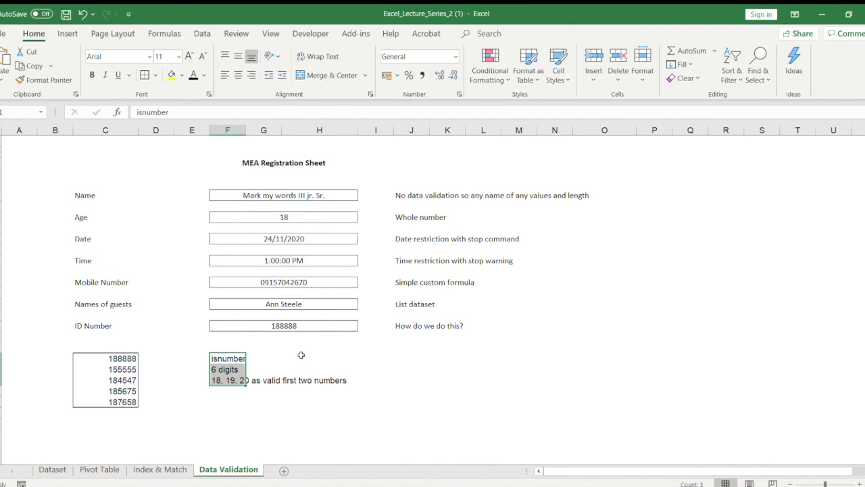
left_click(300, 354)
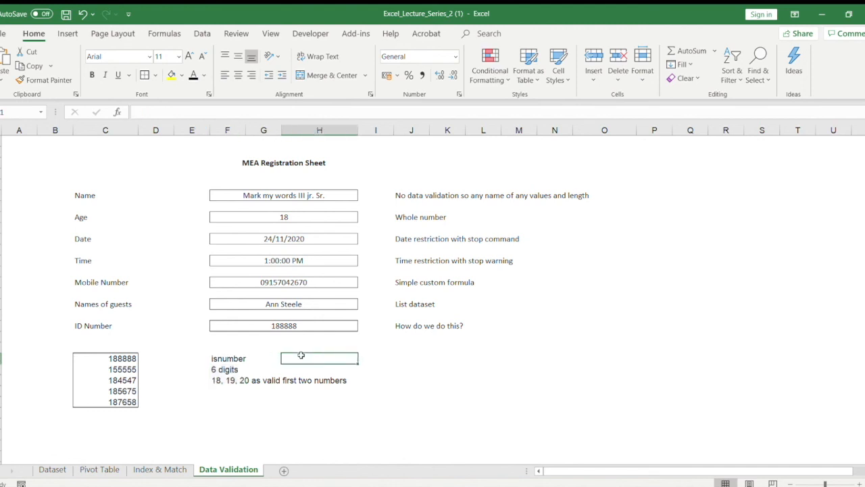
left_click(289, 344)
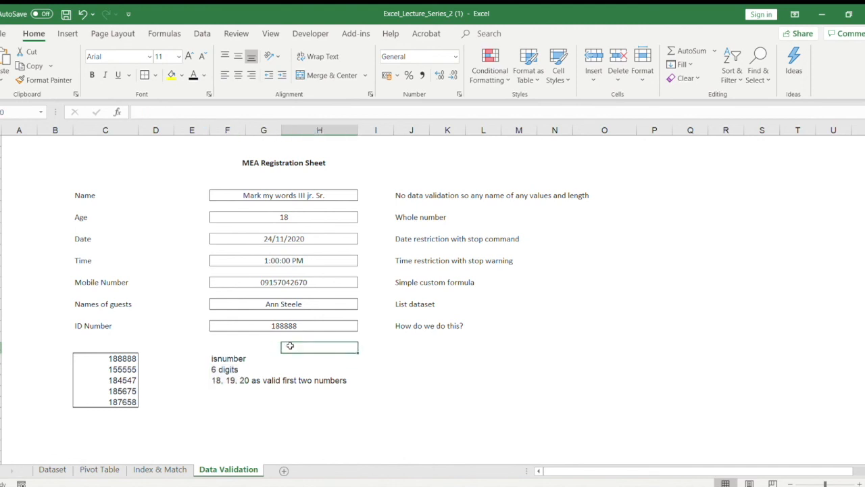
left_click_drag(242, 348, 331, 348)
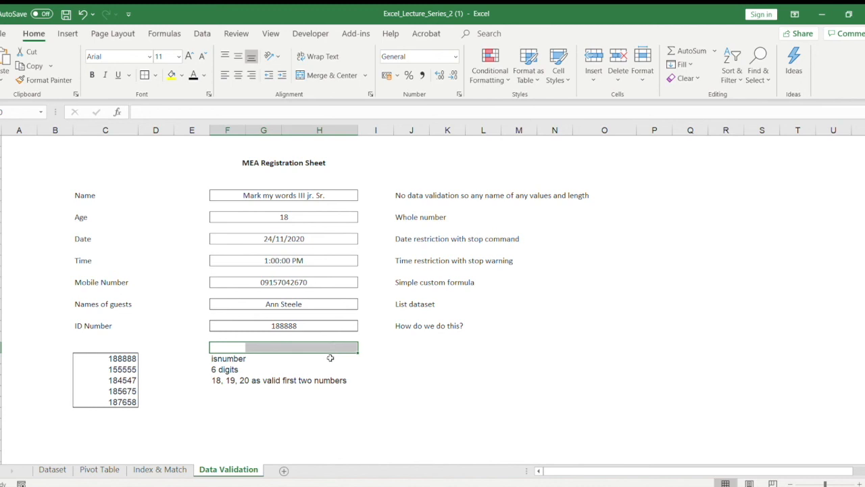
left_click(288, 220)
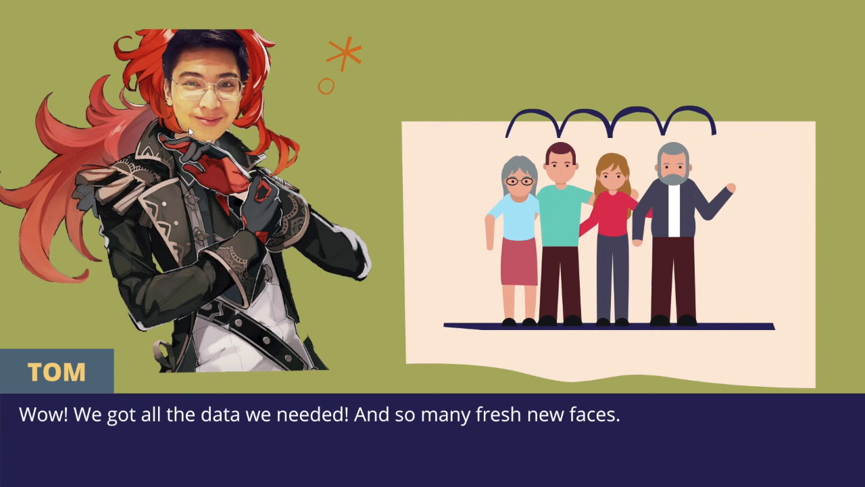
key("Right")
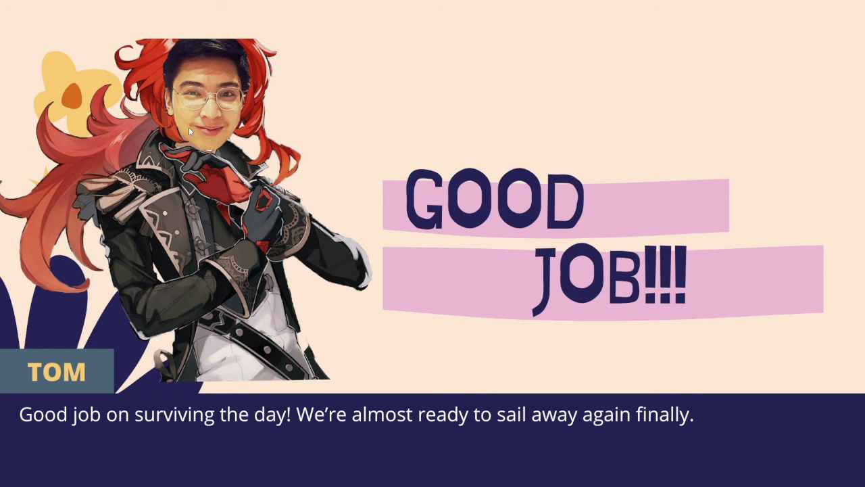
key("Right")
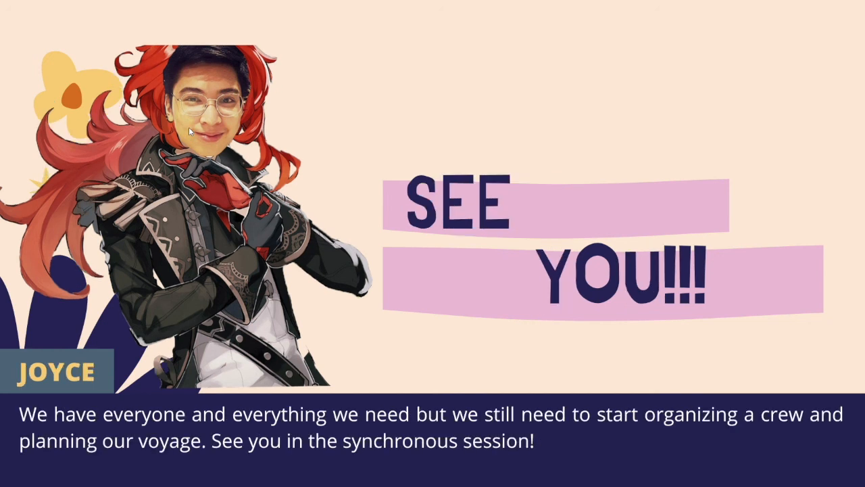